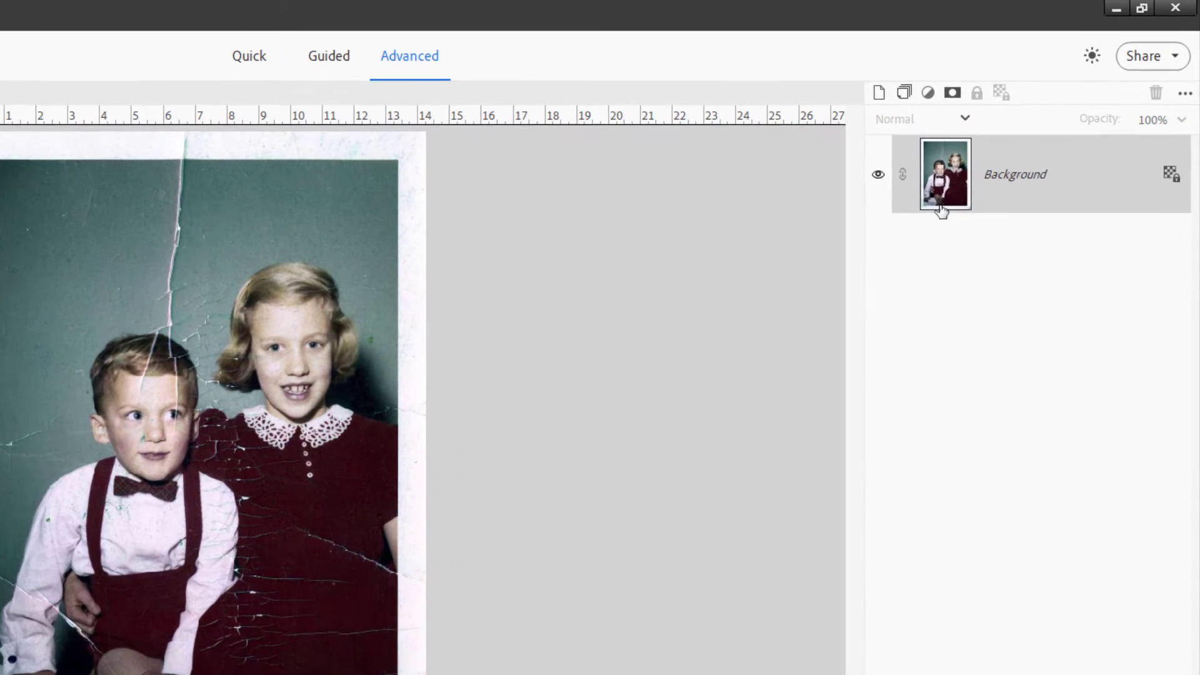
# - Duplicate the Background layer as Background copy and hide the original Background layer
pyautogui.rightClick(1008, 188)
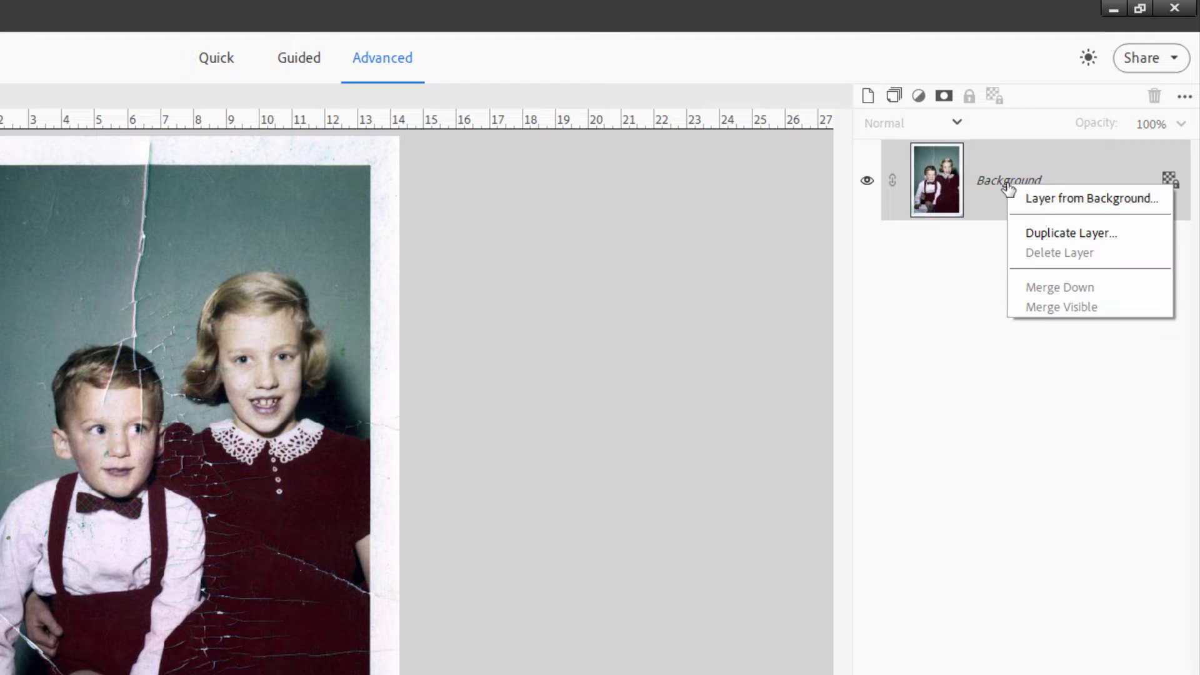
pyautogui.click(1030, 233)
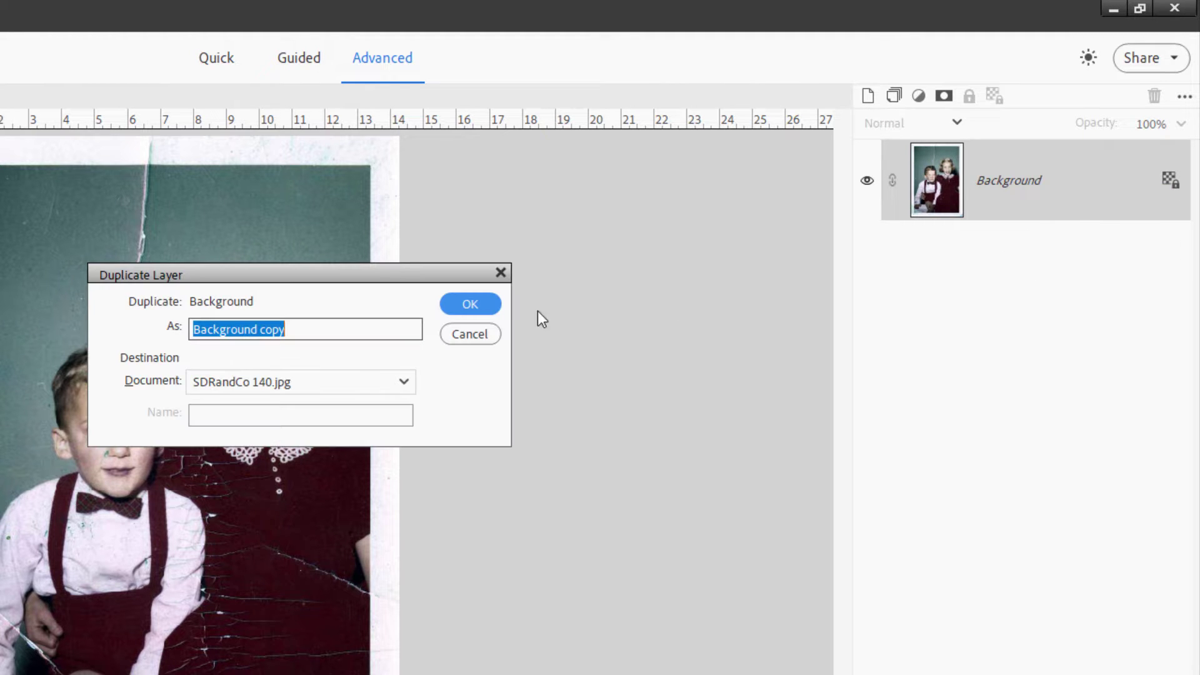
pyautogui.click(475, 304)
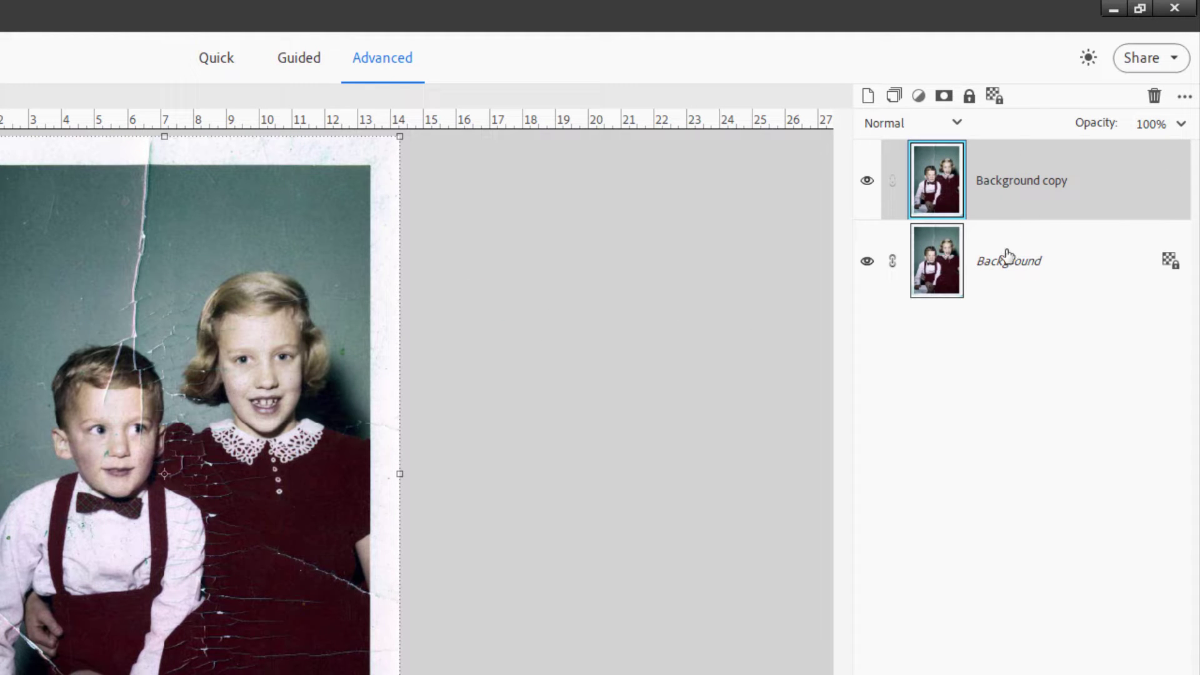
pyautogui.click(868, 261)
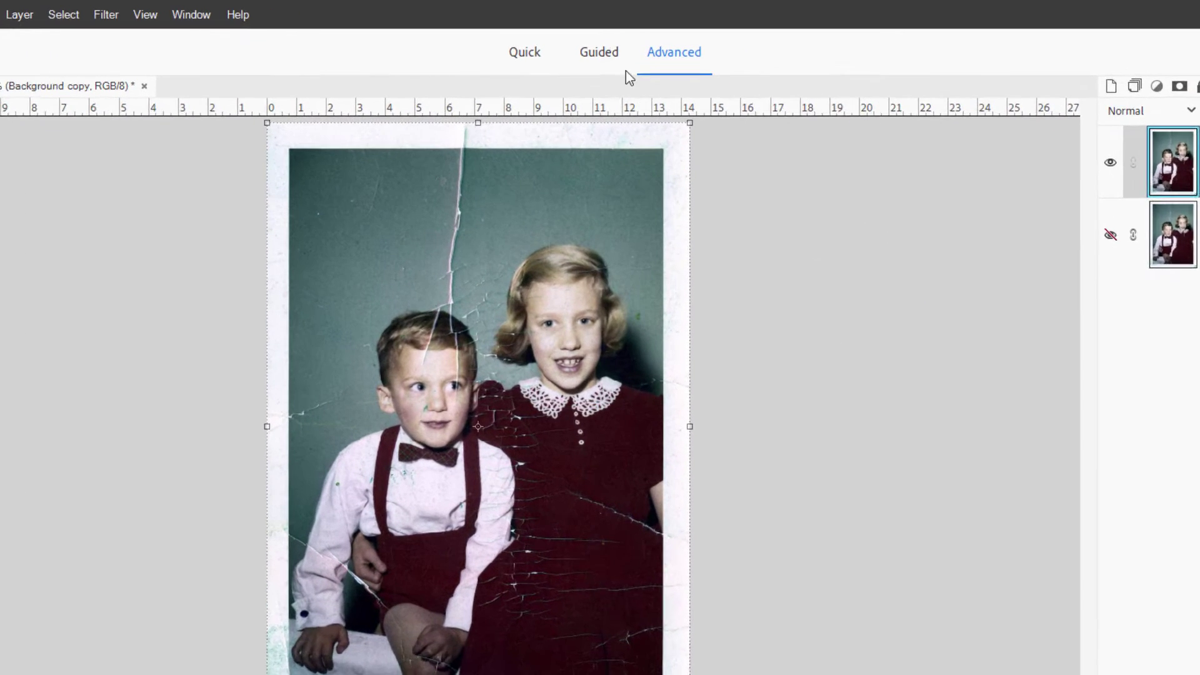
# - Open the Restore Old Photo guided edit from the Special Edits and look through its repair tools
pyautogui.click(601, 51)
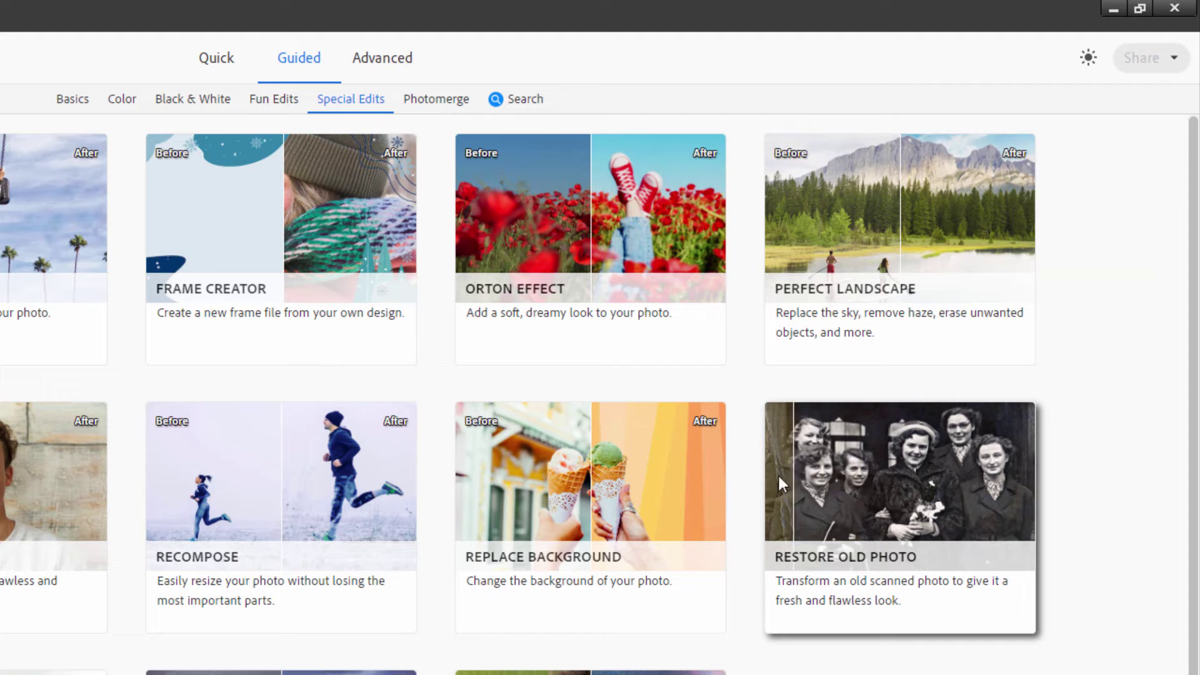
pyautogui.click(879, 488)
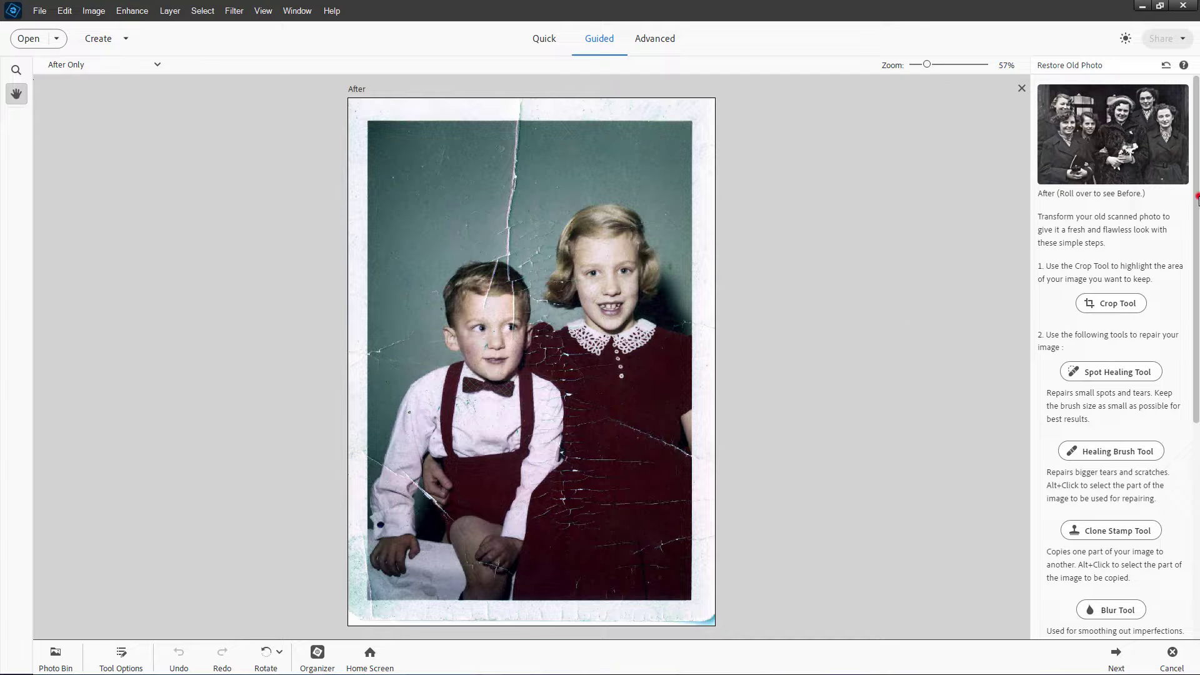
pyautogui.scroll(-3, 1197, 199)
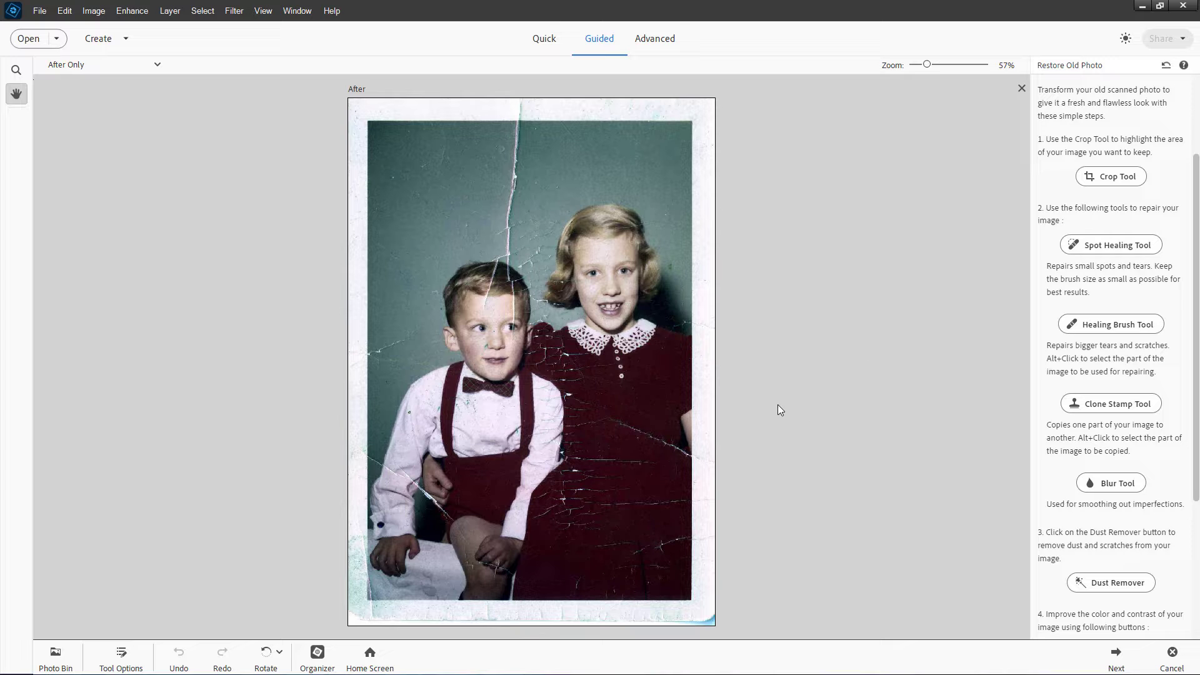
# - Examine the cracks and spots across both children at several zoom levels
pyautogui.click(17, 69)
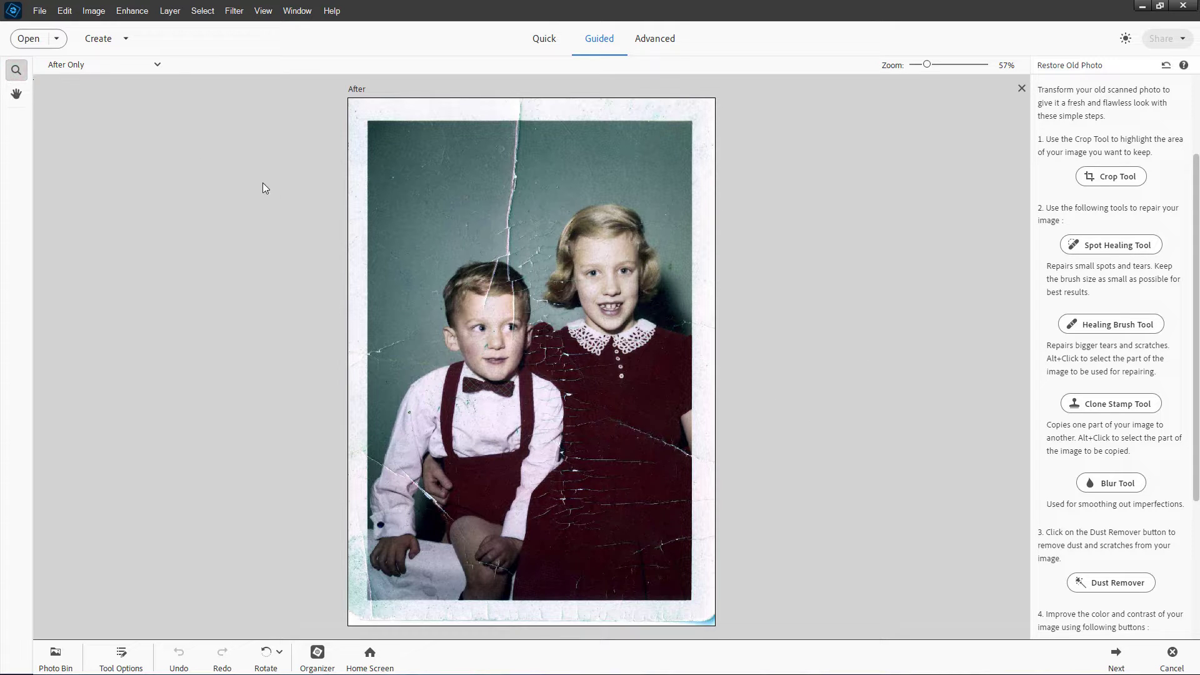
pyautogui.click(454, 221)
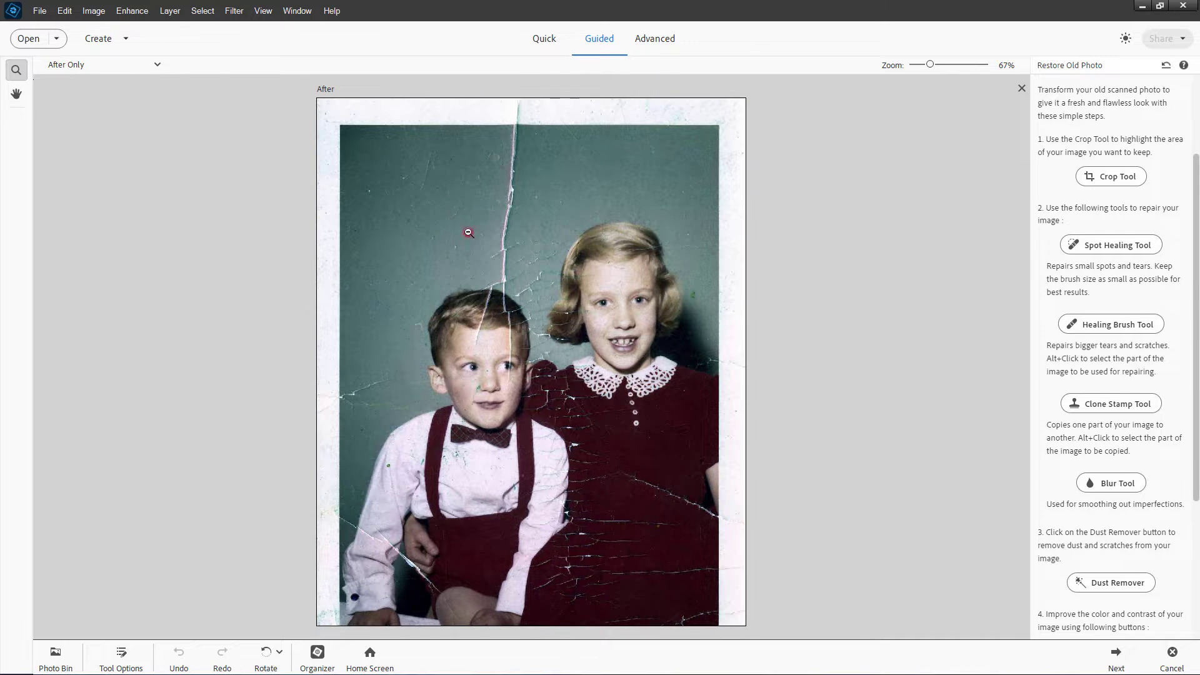
pyautogui.keyDown('alt'); pyautogui.click(468, 232); pyautogui.keyUp('alt')
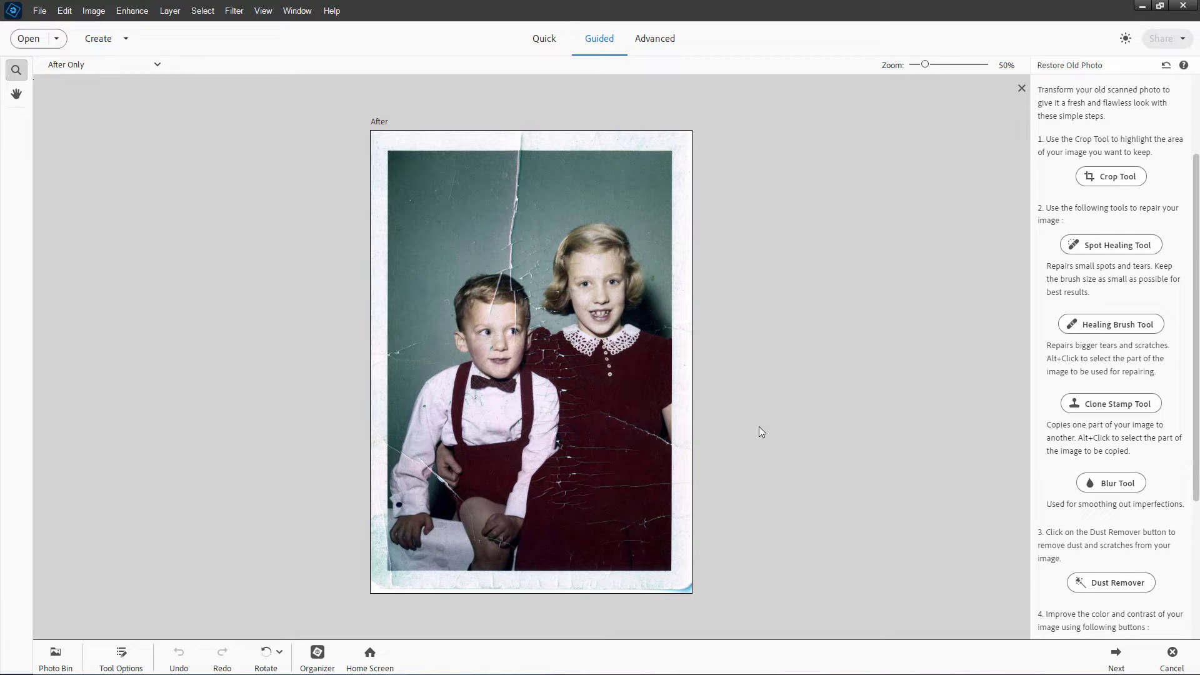
pyautogui.scroll(8, 759, 426)
pyautogui.scroll(-1, 759, 426)
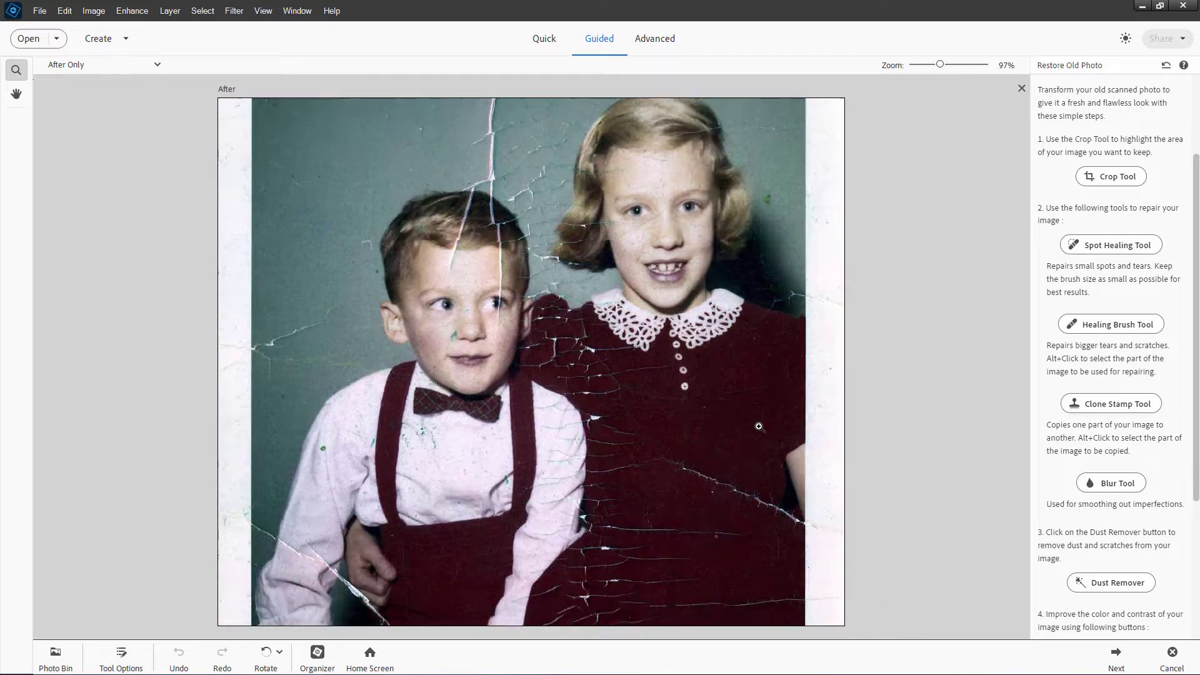
pyautogui.scroll(4, 758, 426)
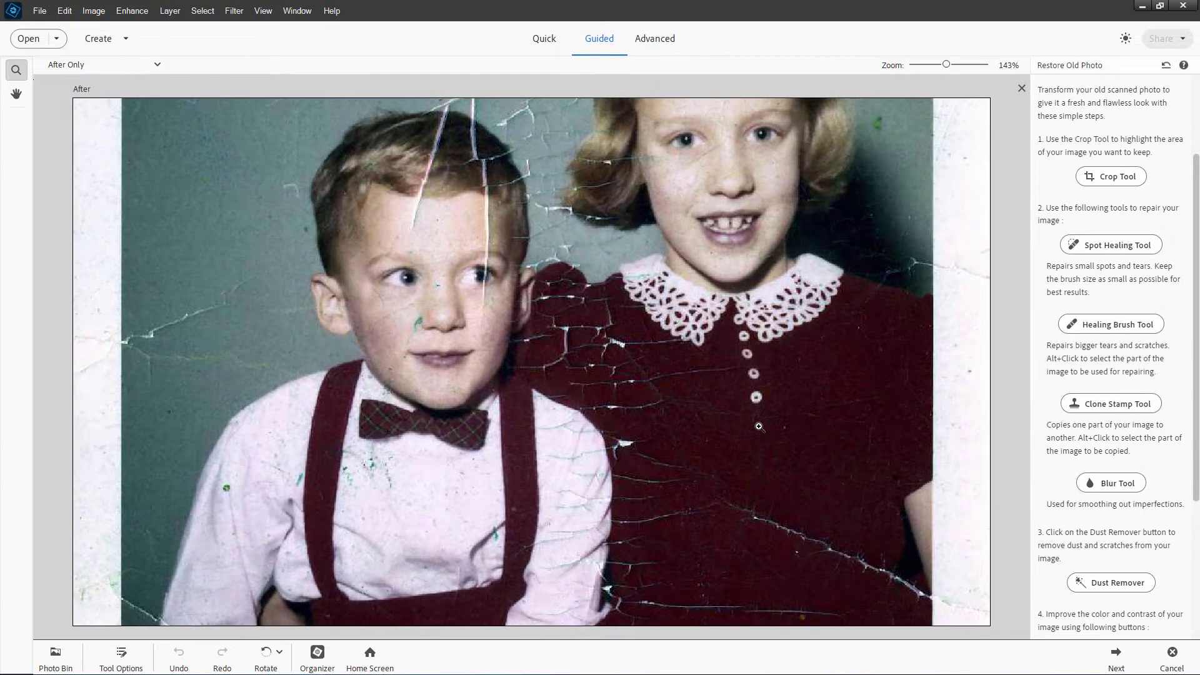
pyautogui.scroll(-4, 759, 427)
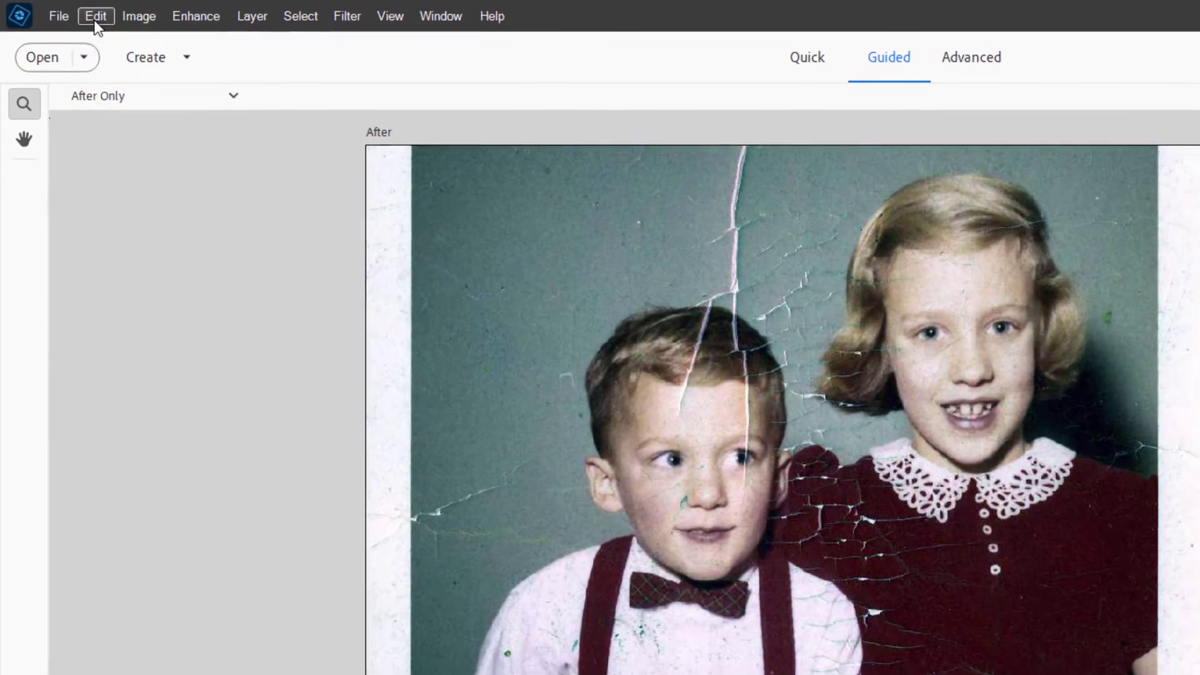
# - Review the Zoom with Scroll Wheel option in the General preferences and accept the settings
pyautogui.click(95, 18)
pyautogui.click(173, 390)
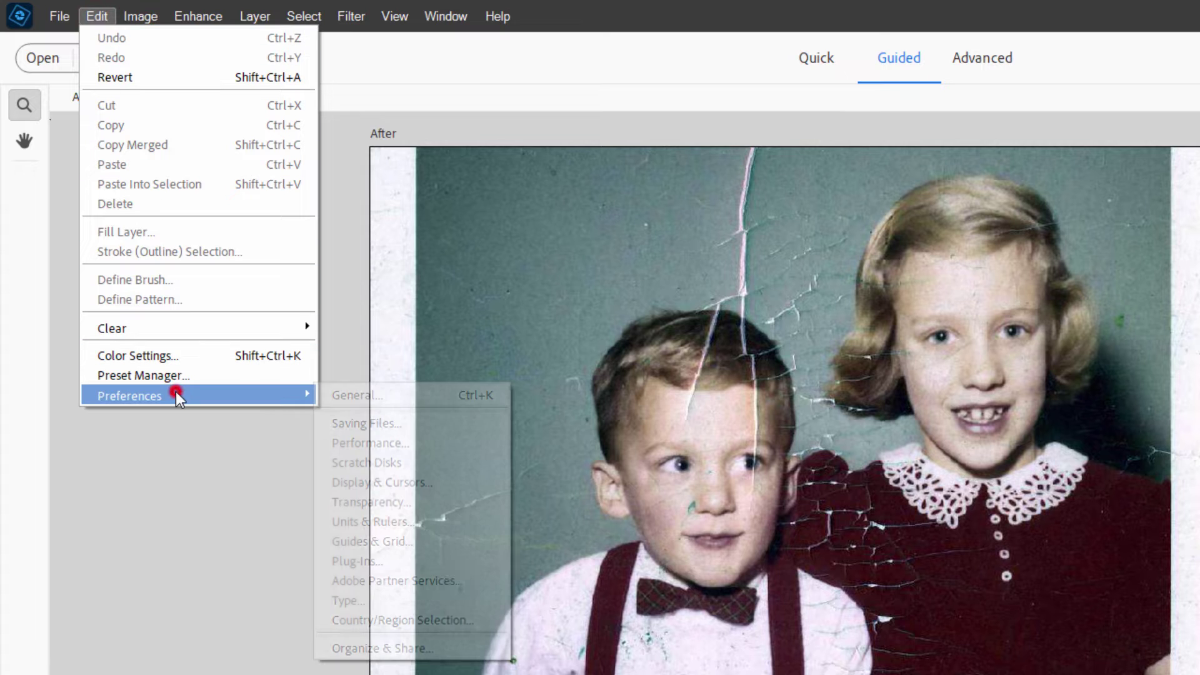
pyautogui.click(344, 395)
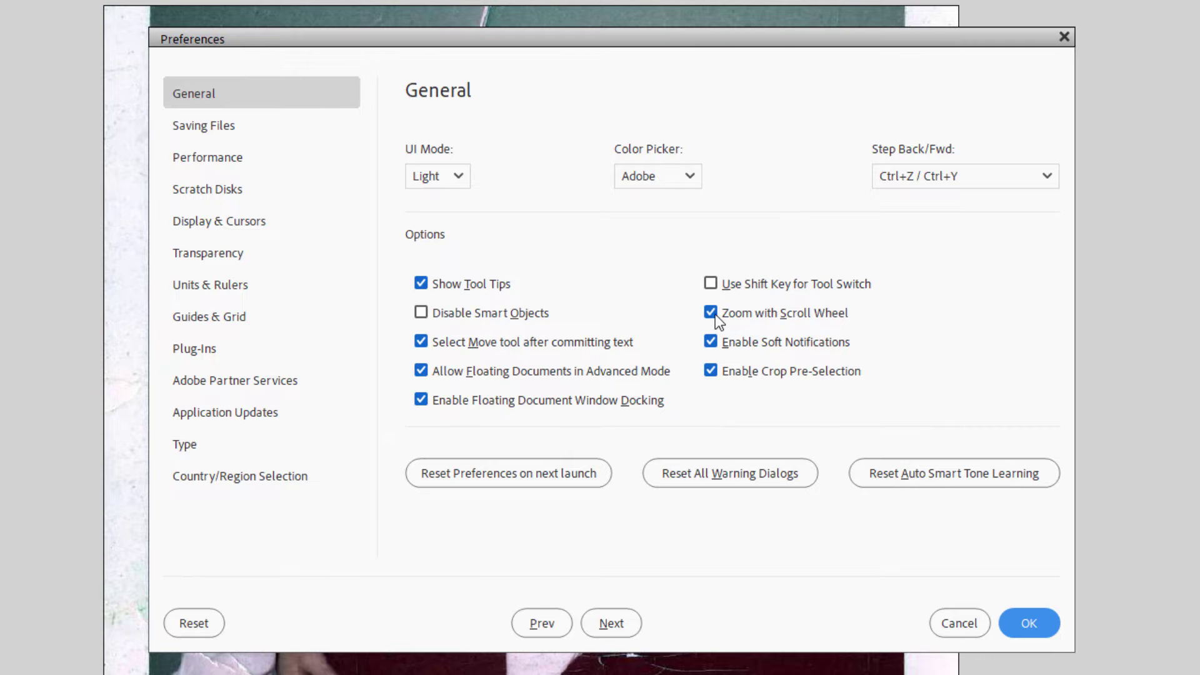
pyautogui.click(1029, 623)
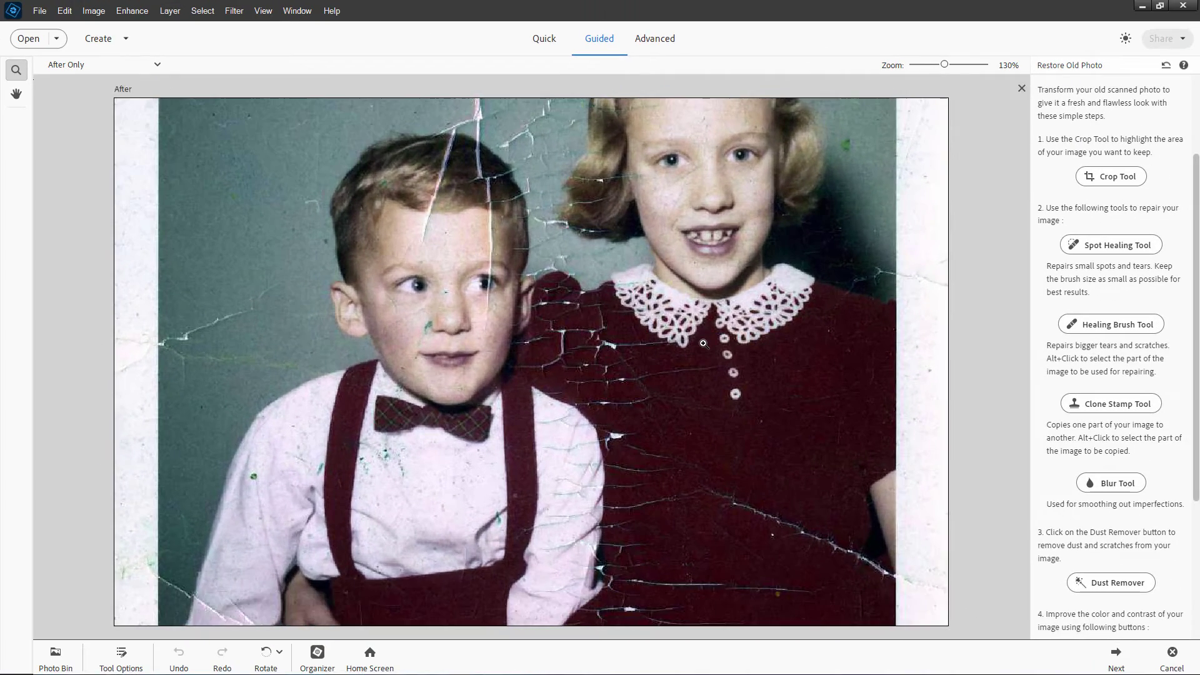
# - Inspect the tears around the boy's hair, the background between the children and the girl's face up close
pyautogui.click(703, 343)
pyautogui.scroll(-6, 703, 343)
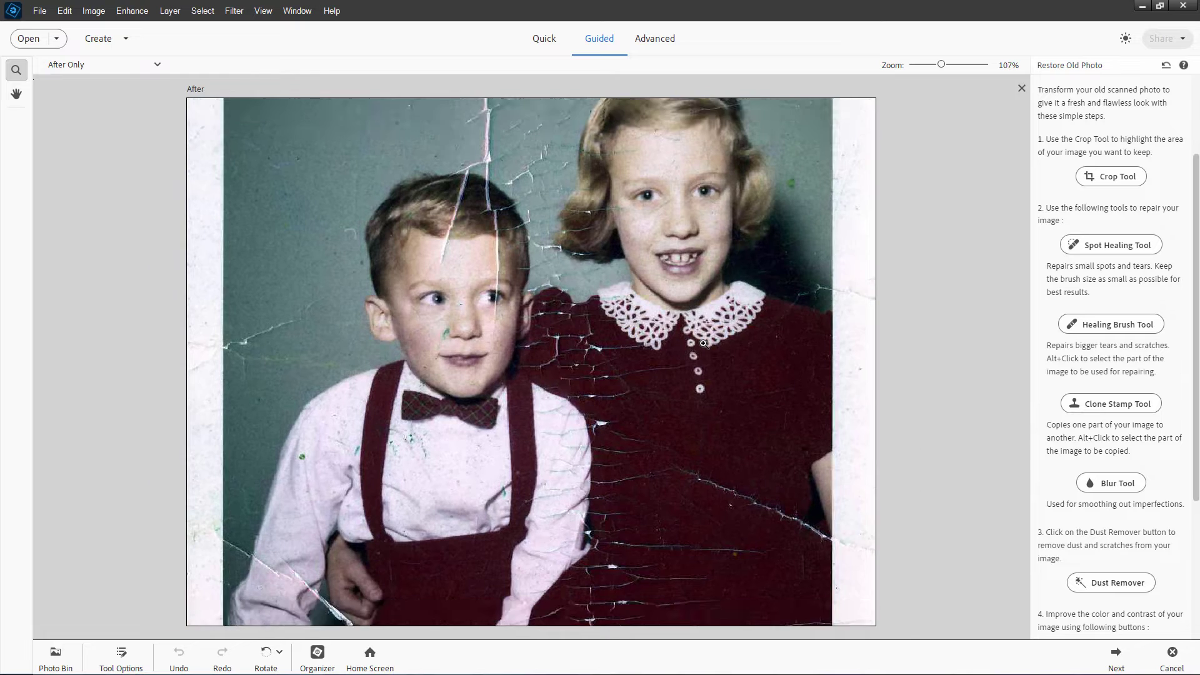
pyautogui.scroll(1, 703, 343)
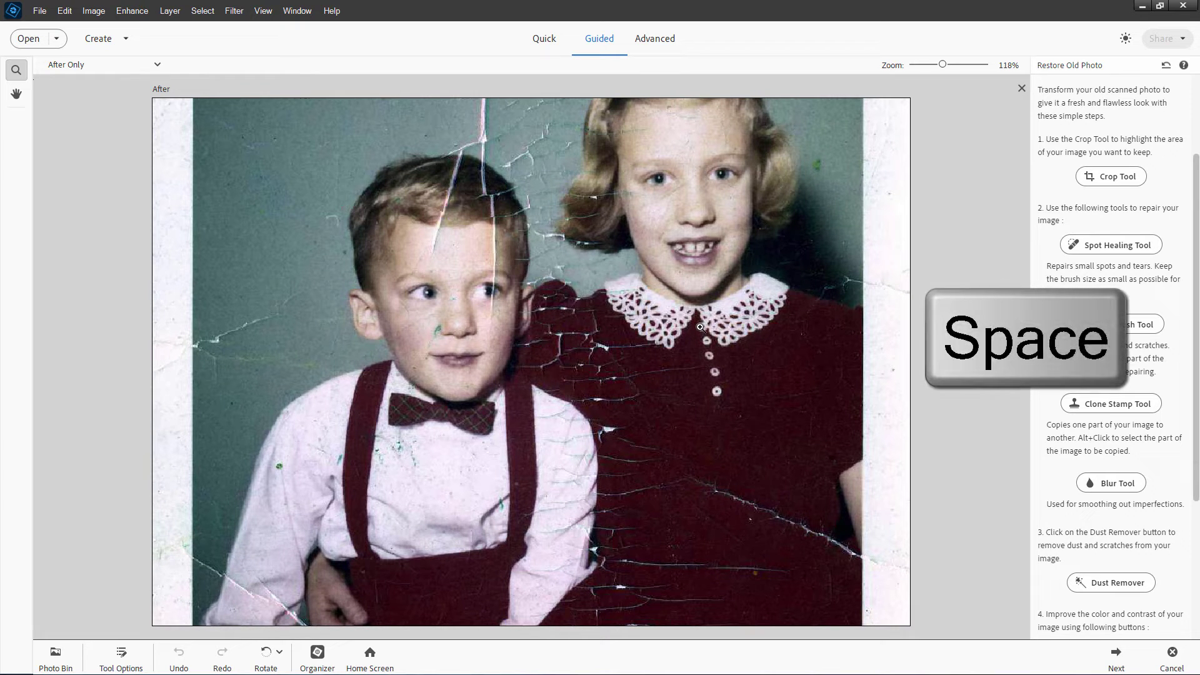
pyautogui.moveTo(703, 242)
pyautogui.mouseDown()
pyautogui.moveTo(684, 366)
pyautogui.moveTo(666, 369)
pyautogui.mouseUp()
pyautogui.scroll(8, 712, 351)
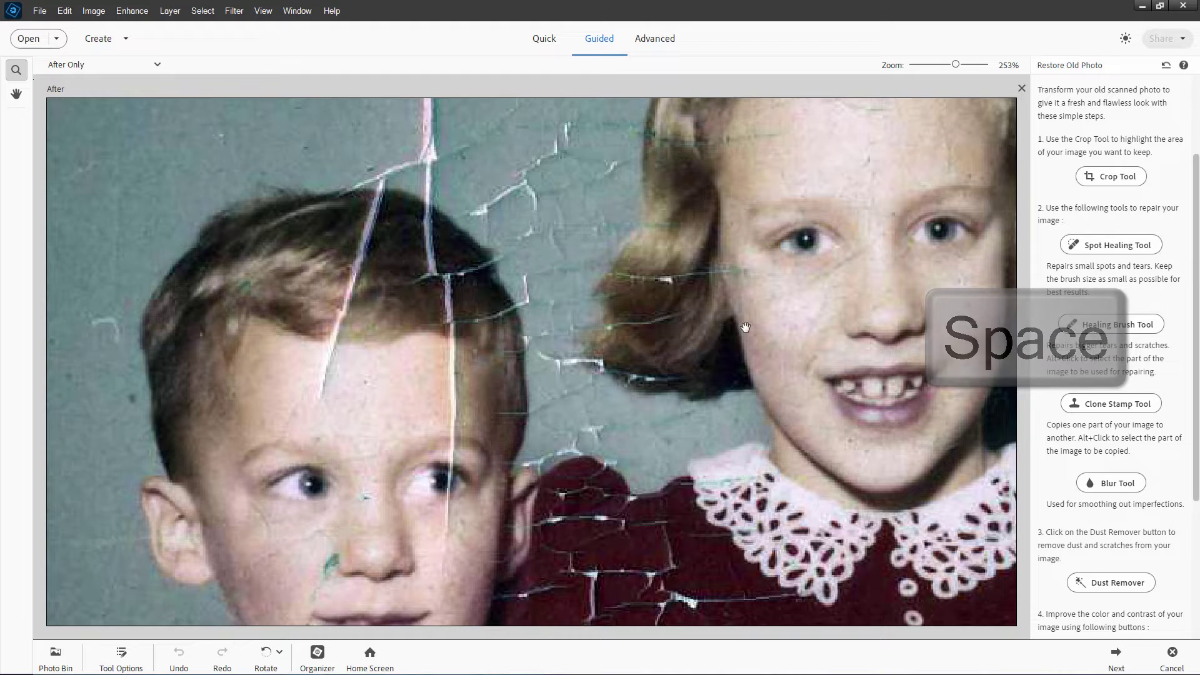
pyautogui.moveTo(745, 327); pyautogui.dragTo(487, 449)
pyautogui.moveTo(329, 289); pyautogui.dragTo(615, 278)
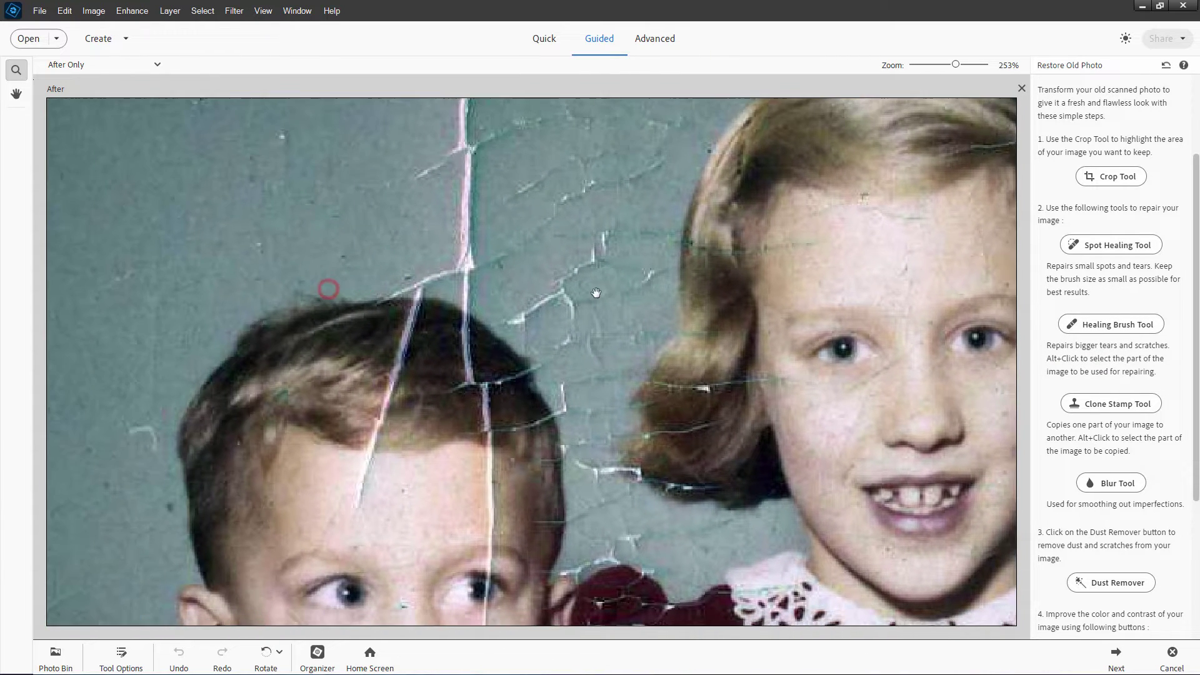
pyautogui.moveTo(533, 404); pyautogui.dragTo(553, 239)
pyautogui.moveTo(592, 378); pyautogui.dragTo(601, 256)
pyautogui.moveTo(750, 298); pyautogui.dragTo(448, 360)
pyautogui.moveTo(574, 337); pyautogui.dragTo(481, 489)
pyautogui.scroll(-5, 676, 365)
pyautogui.scroll(3, 676, 365)
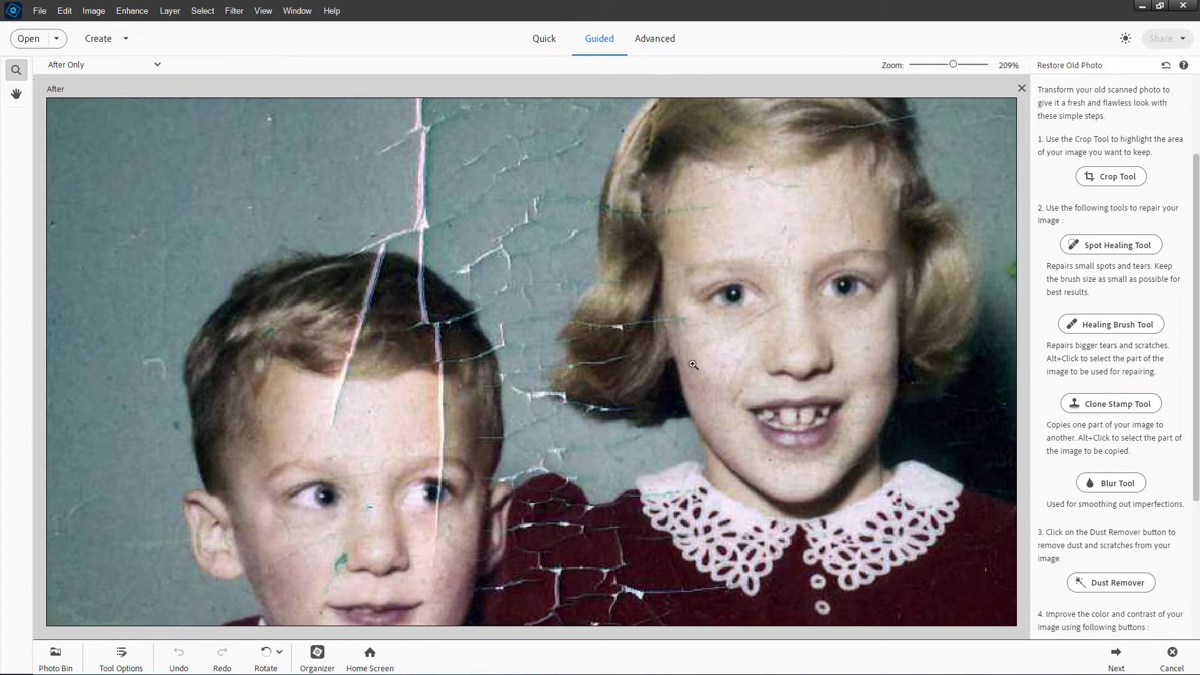
pyautogui.moveTo(693, 365); pyautogui.dragTo(576, 434)
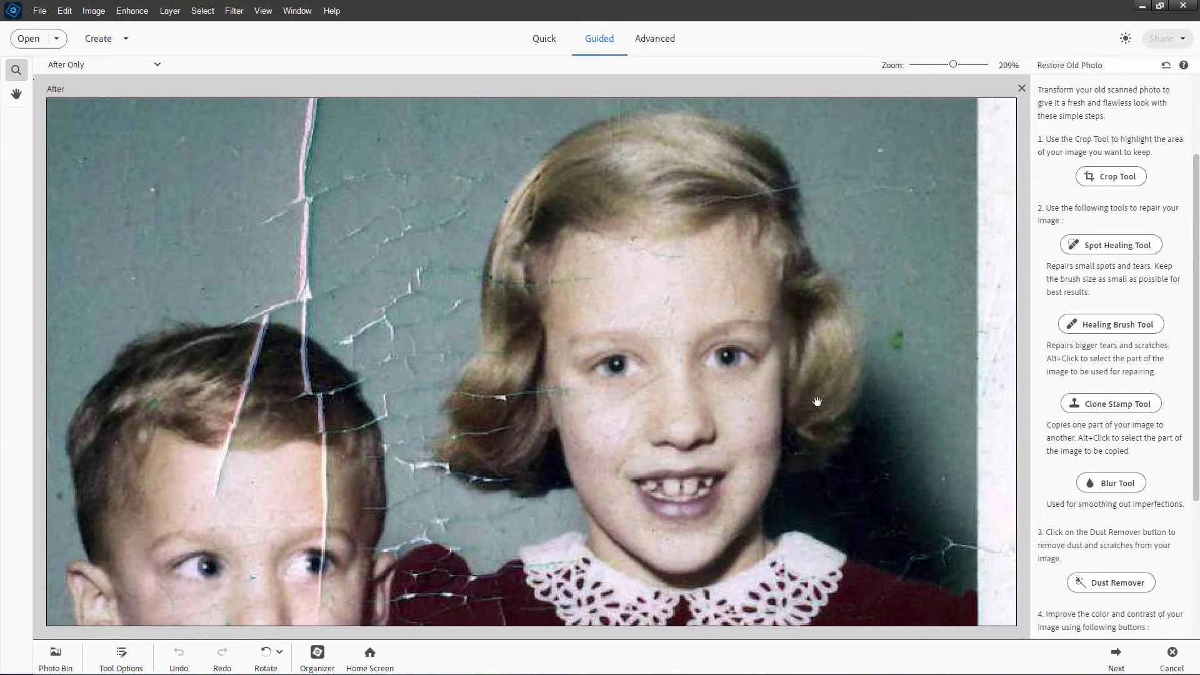
pyautogui.scroll(-1, 816, 401)
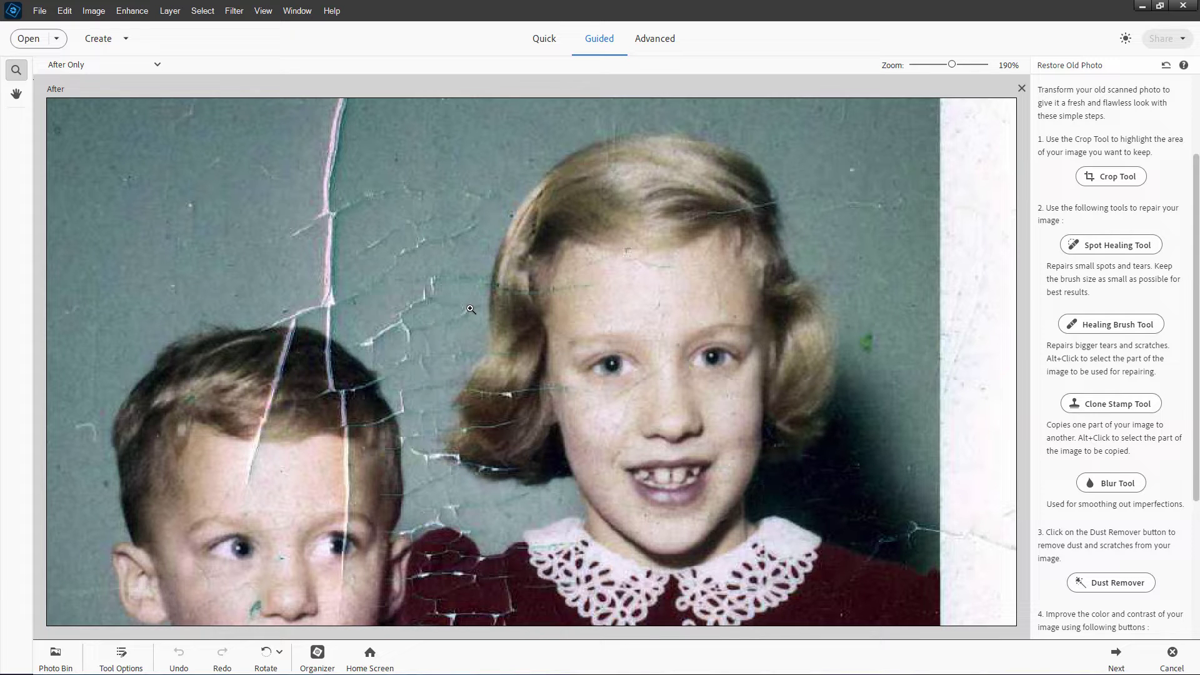
# - Choose the Spot Healing Tool, show its options and turn off Sample All Layers
pyautogui.click(1104, 245)
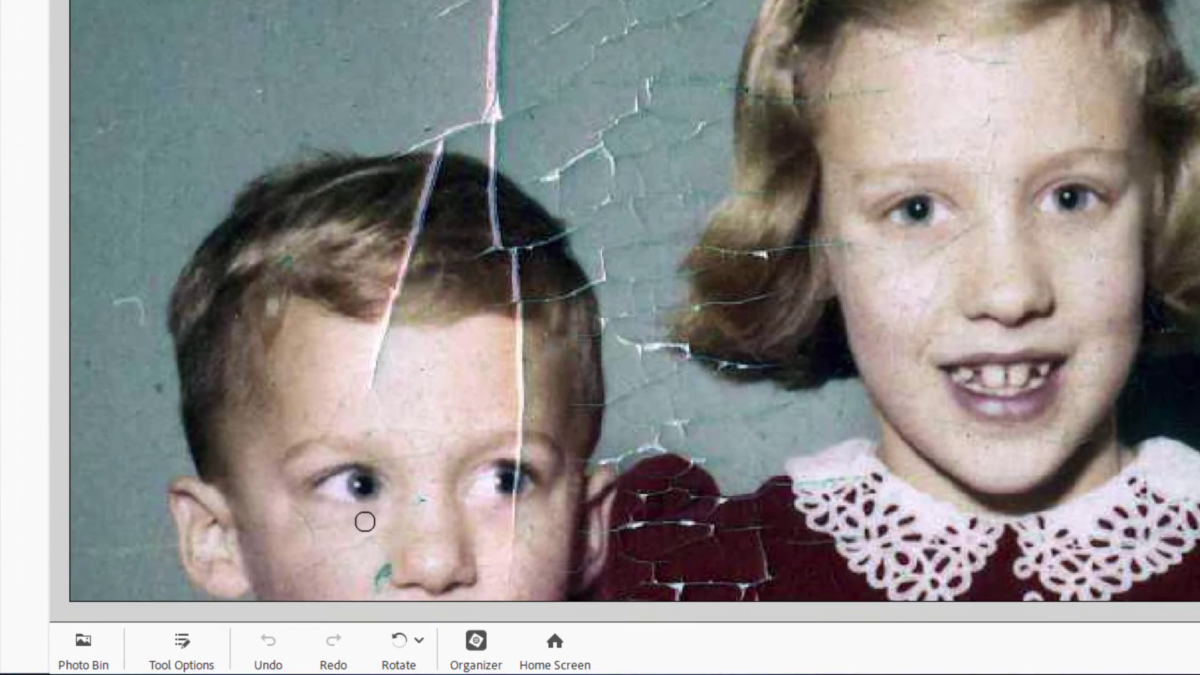
pyautogui.click(182, 654)
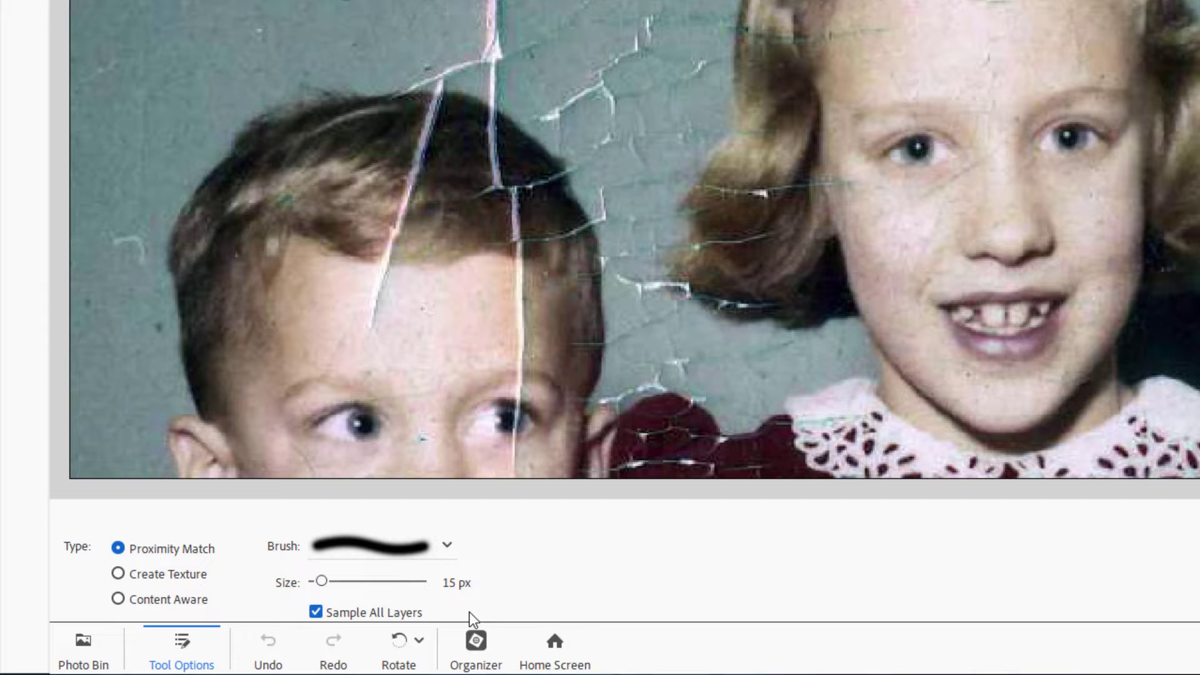
pyautogui.click(316, 612)
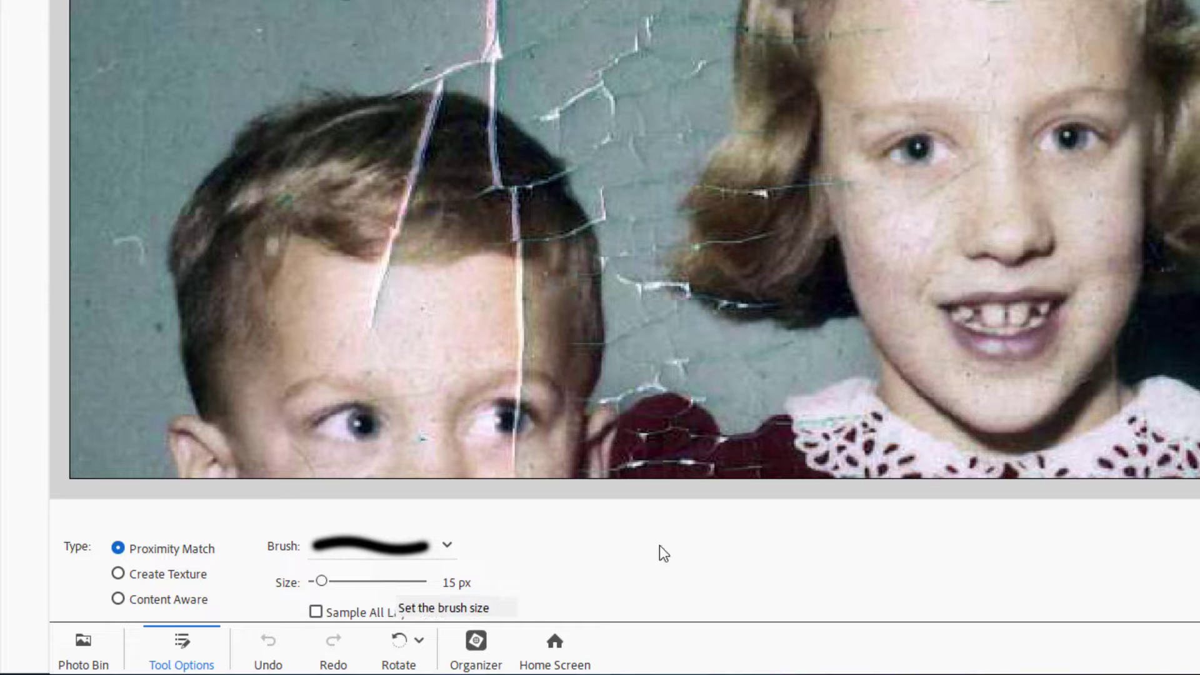
# - Vary the Spot Healing brush size through 29, 15 and 35 px, finishing with a small brush
pyautogui.click(322, 581)
pyautogui.moveTo(325, 581); pyautogui.dragTo(335, 581)
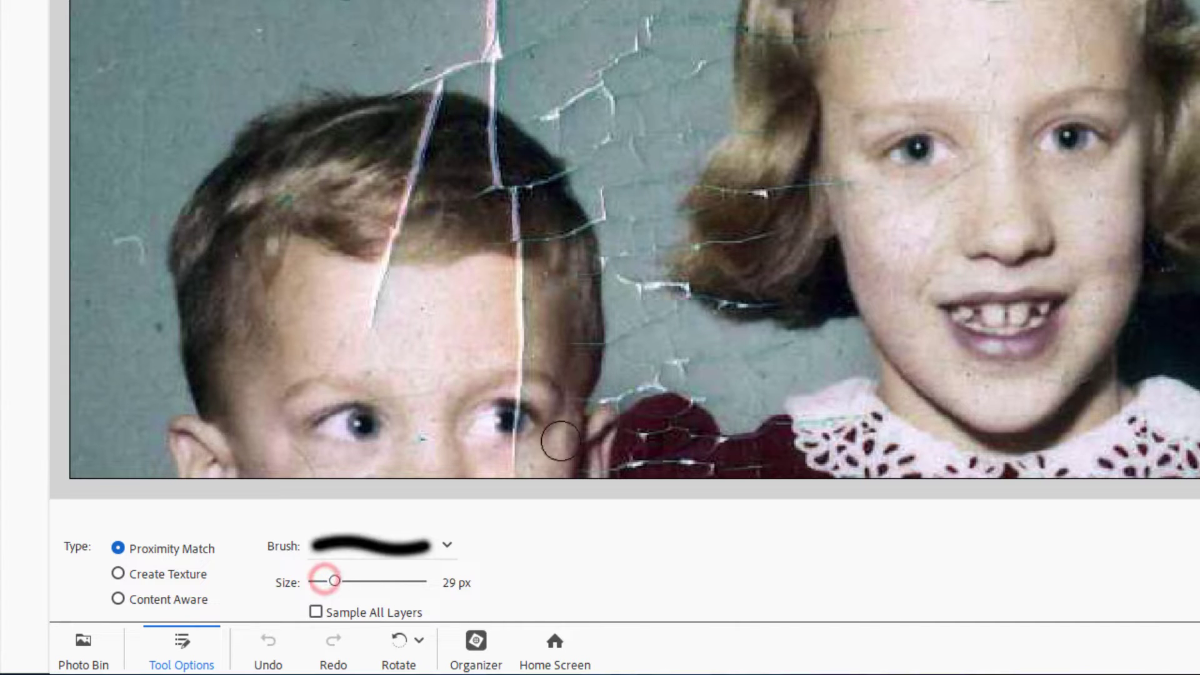
pyautogui.press('[')
pyautogui.press('[')
pyautogui.press('[')
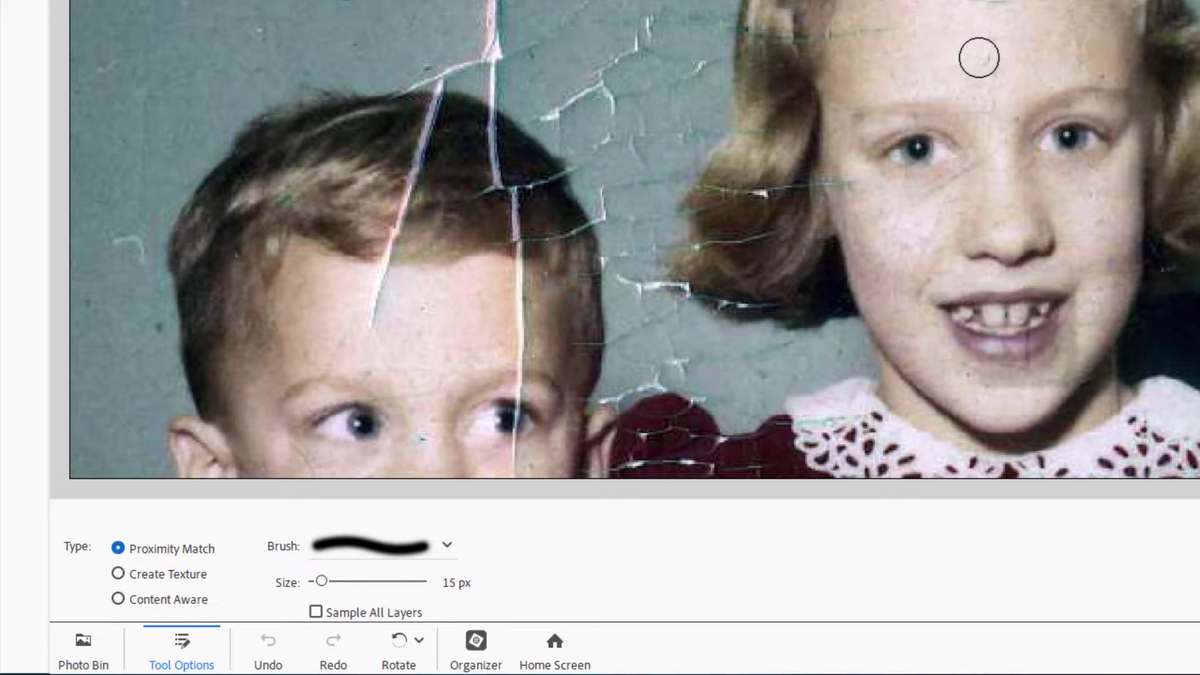
pyautogui.press(']')
pyautogui.press(']')
pyautogui.press(']')
pyautogui.press(']')
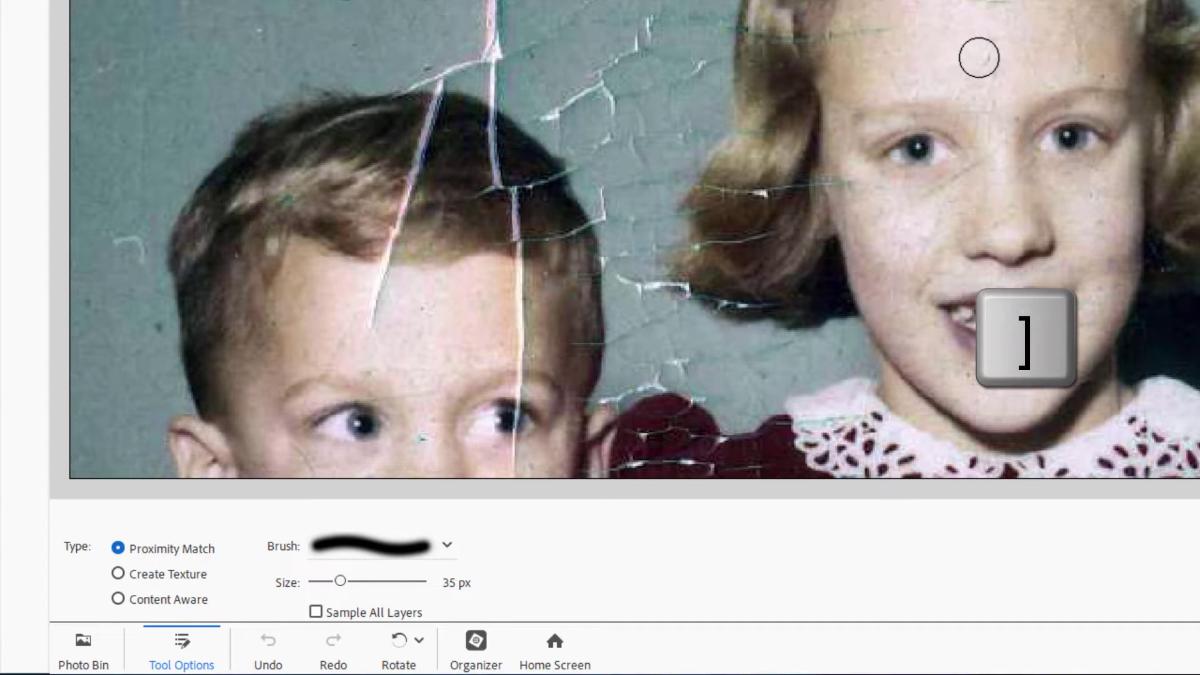
pyautogui.press('[')
pyautogui.press('[')
pyautogui.press('[')
pyautogui.press('[')
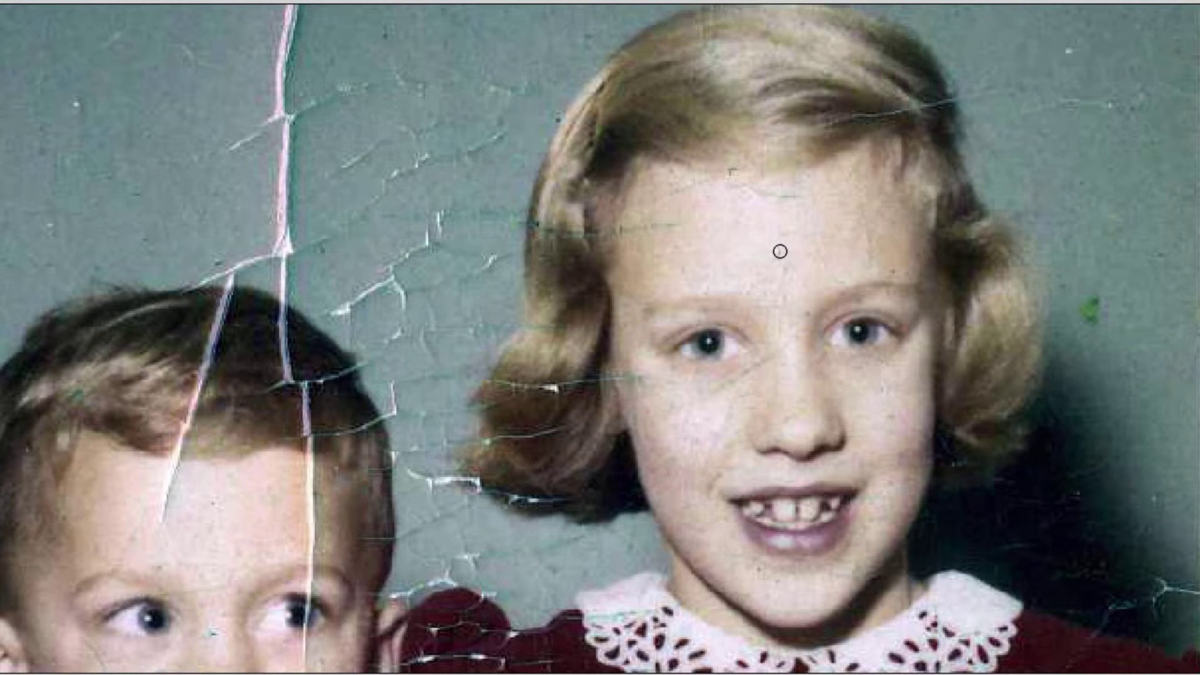
# - Heal the small spots on the girl's forehead and shrink the brush to fit the blemish on her cheek
pyautogui.click(891, 271)
pyautogui.click(887, 269)
pyautogui.click(906, 273)
pyautogui.scroll(2, 909, 450)
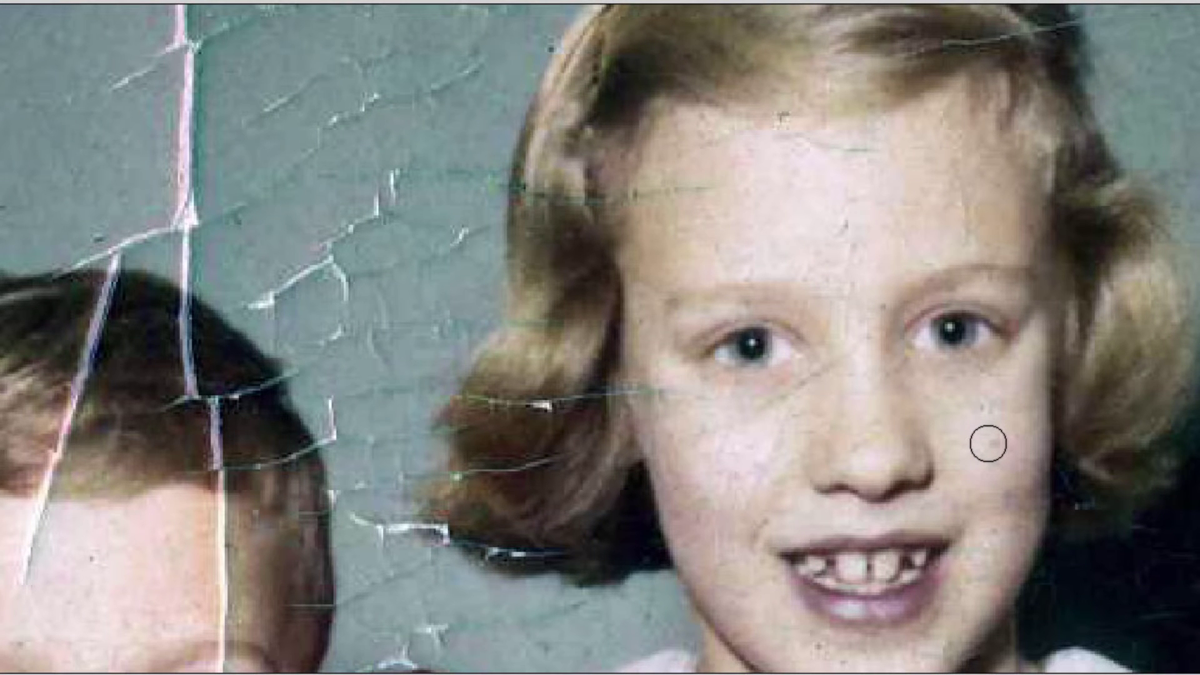
pyautogui.press('[')
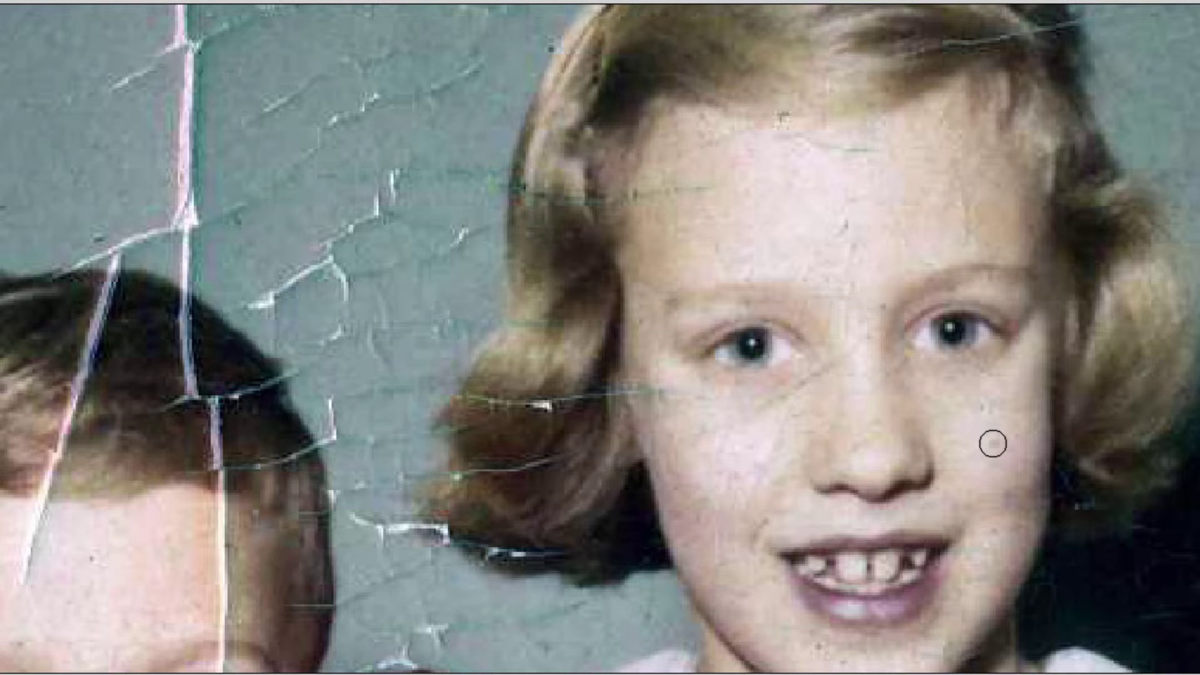
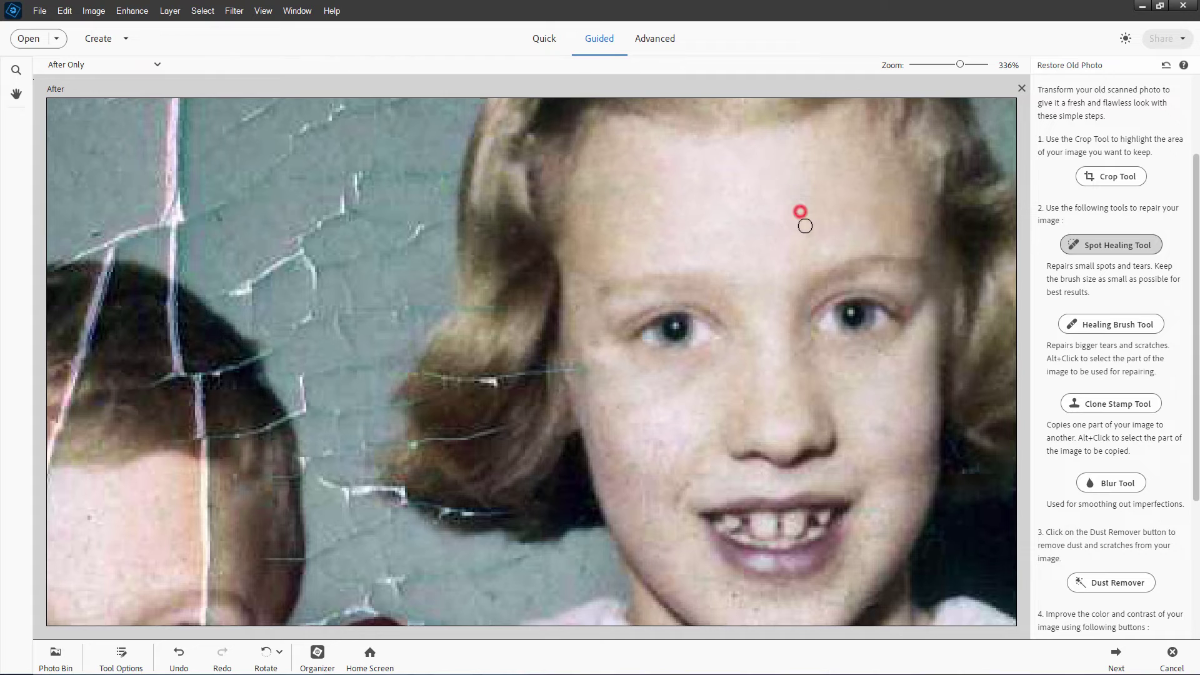
# - Choose the Blur Tool and smooth the centre of the girl's forehead up to the hairline
pyautogui.click(1111, 489)
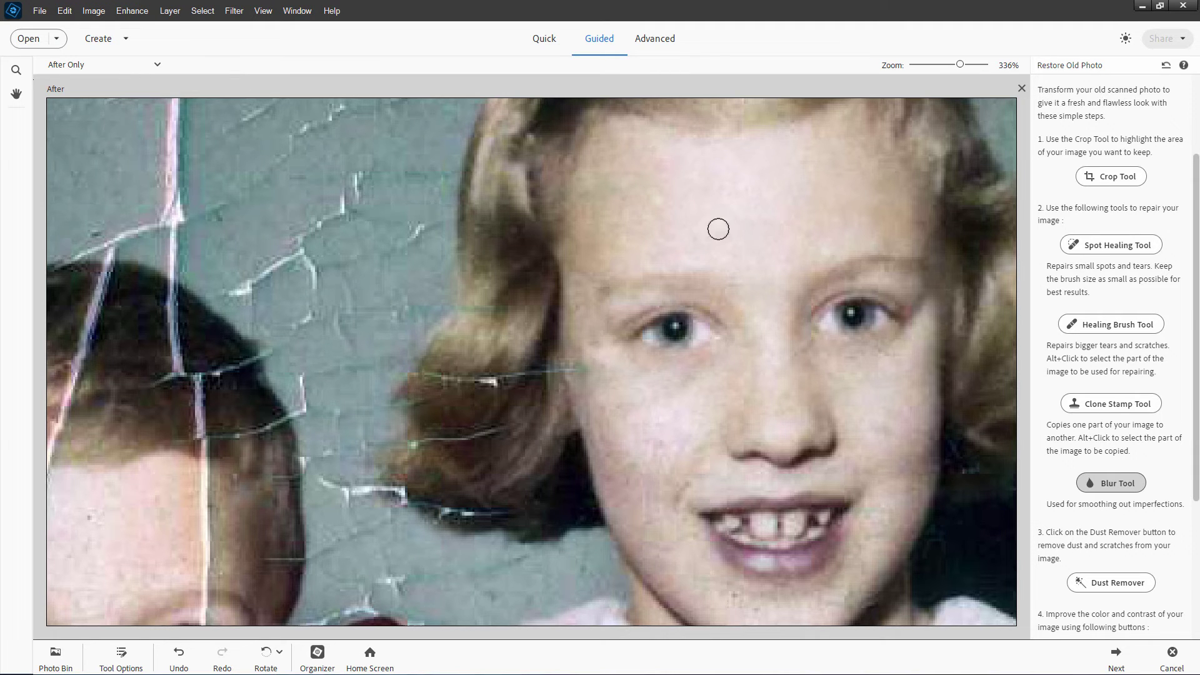
pyautogui.click(740, 183)
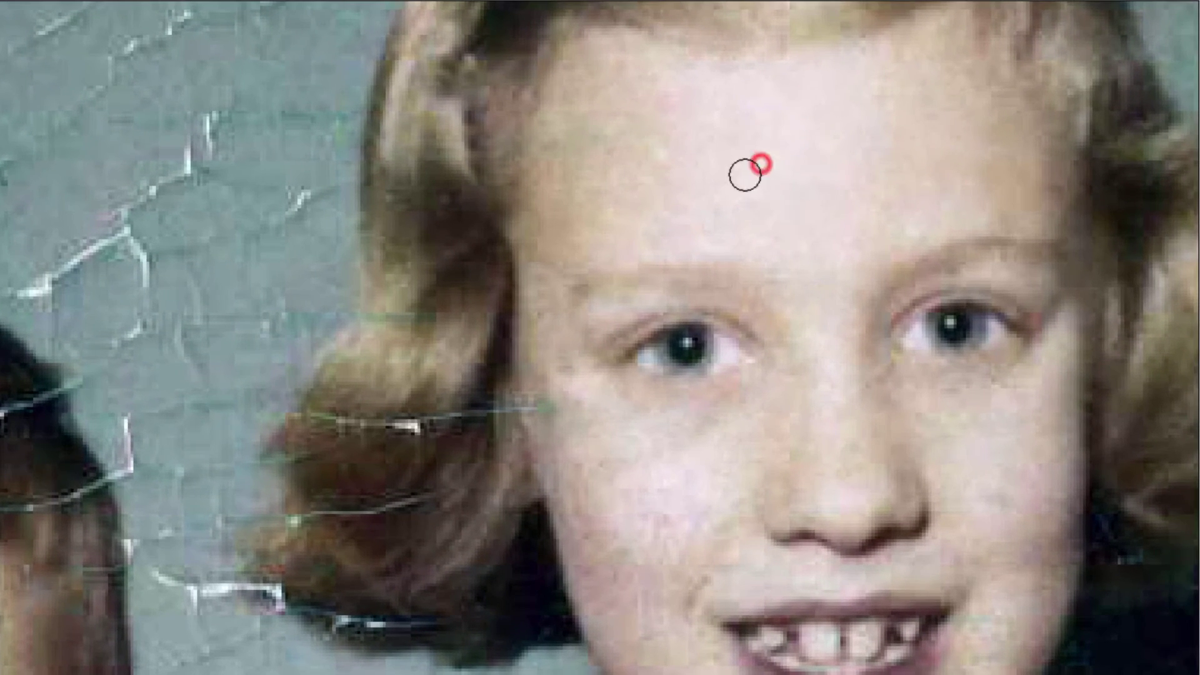
pyautogui.click(718, 177)
pyautogui.click(742, 140)
pyautogui.click(865, 160)
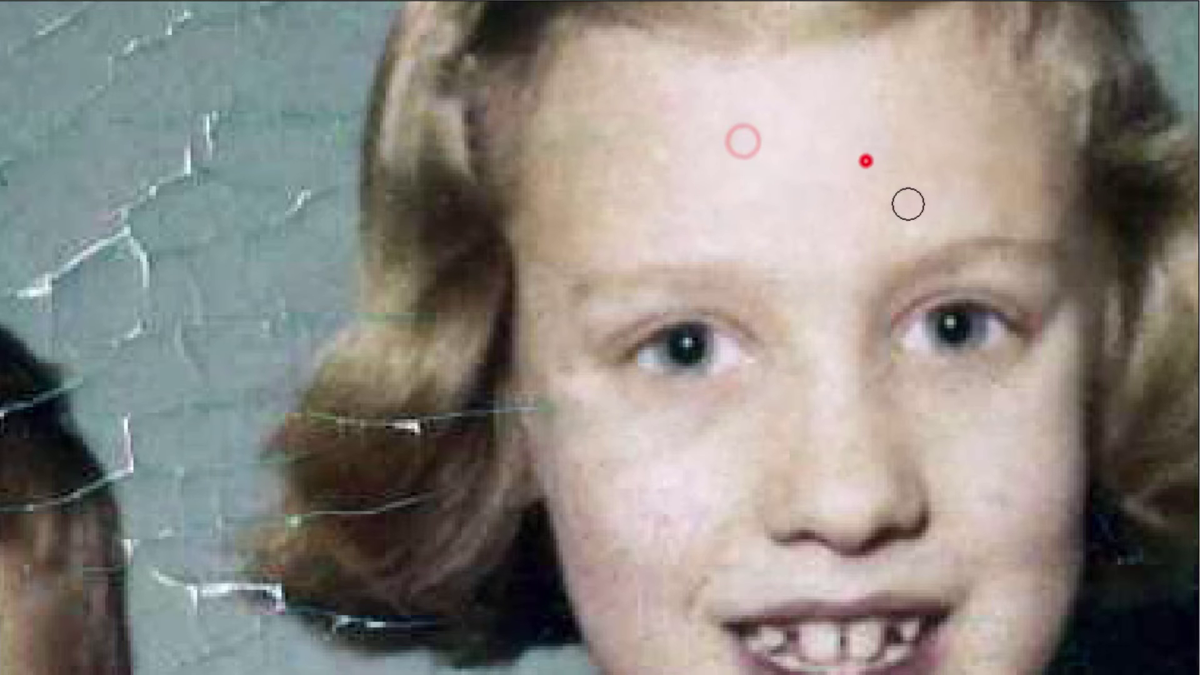
pyautogui.click(863, 125)
pyautogui.click(888, 119)
pyautogui.click(871, 78)
pyautogui.click(843, 111)
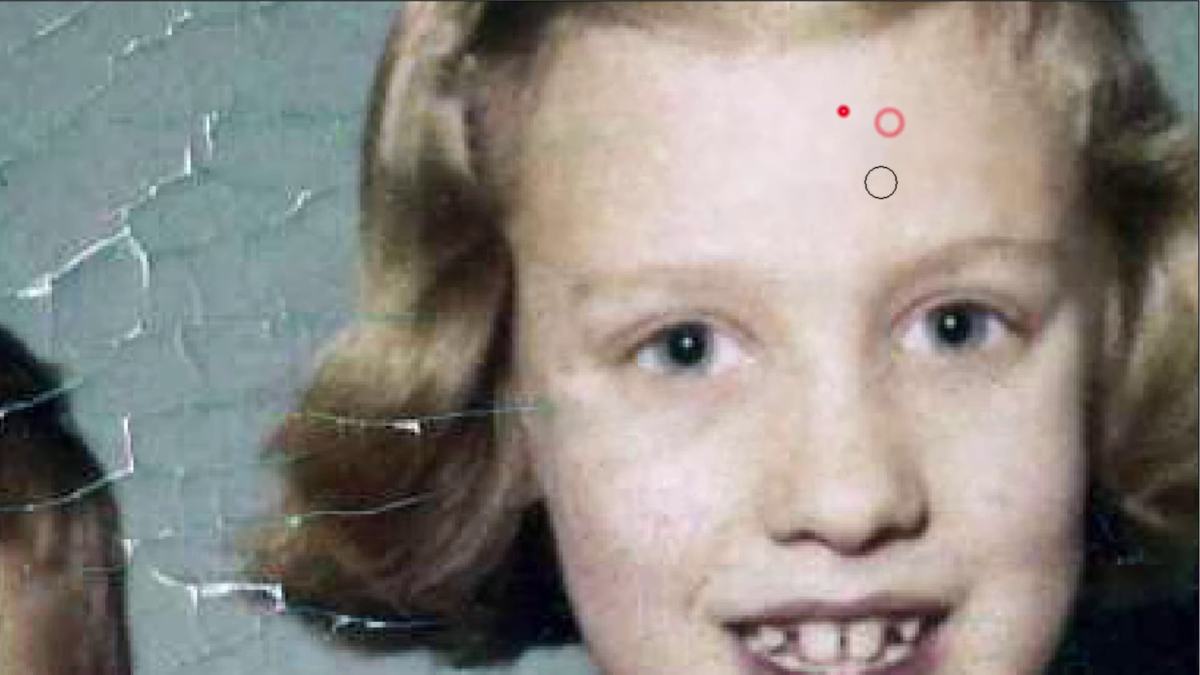
pyautogui.click(828, 137)
pyautogui.click(793, 110)
pyautogui.click(758, 81)
pyautogui.click(692, 74)
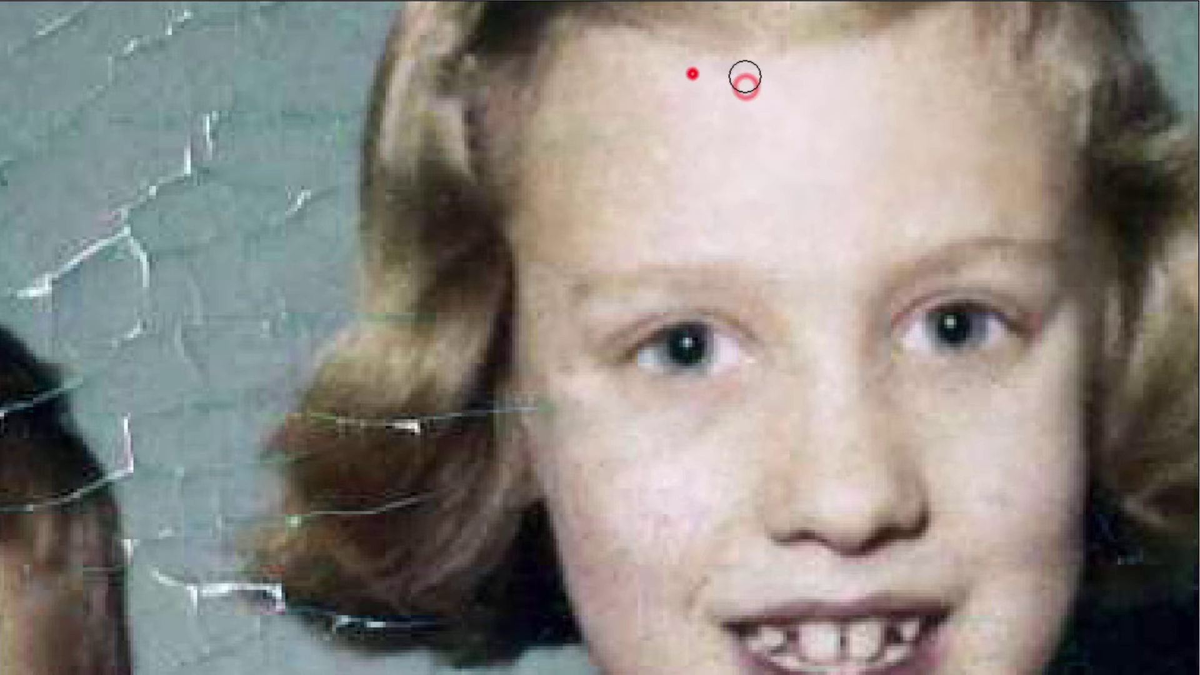
pyautogui.click(710, 75)
# - Blur the skin of the girl's forehead down to just above the eyebrow nearest the boy
pyautogui.click(658, 102)
pyautogui.click(669, 123)
pyautogui.click(655, 139)
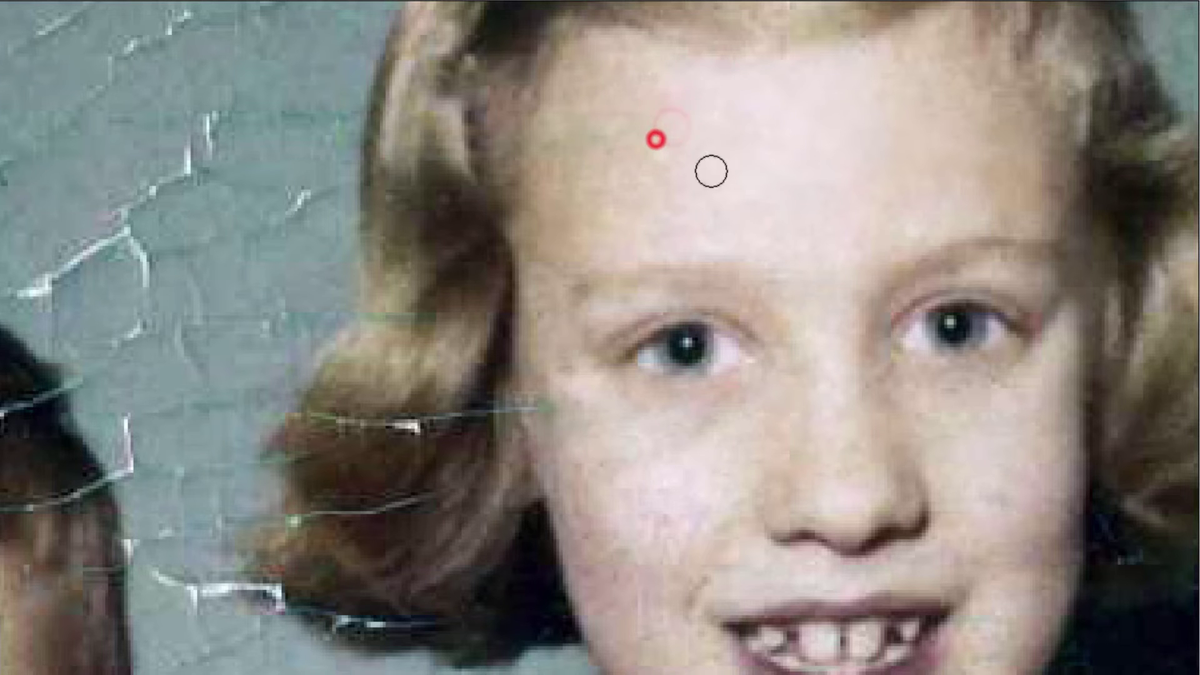
pyautogui.click(653, 166)
pyautogui.click(661, 207)
pyautogui.click(648, 223)
pyautogui.click(631, 236)
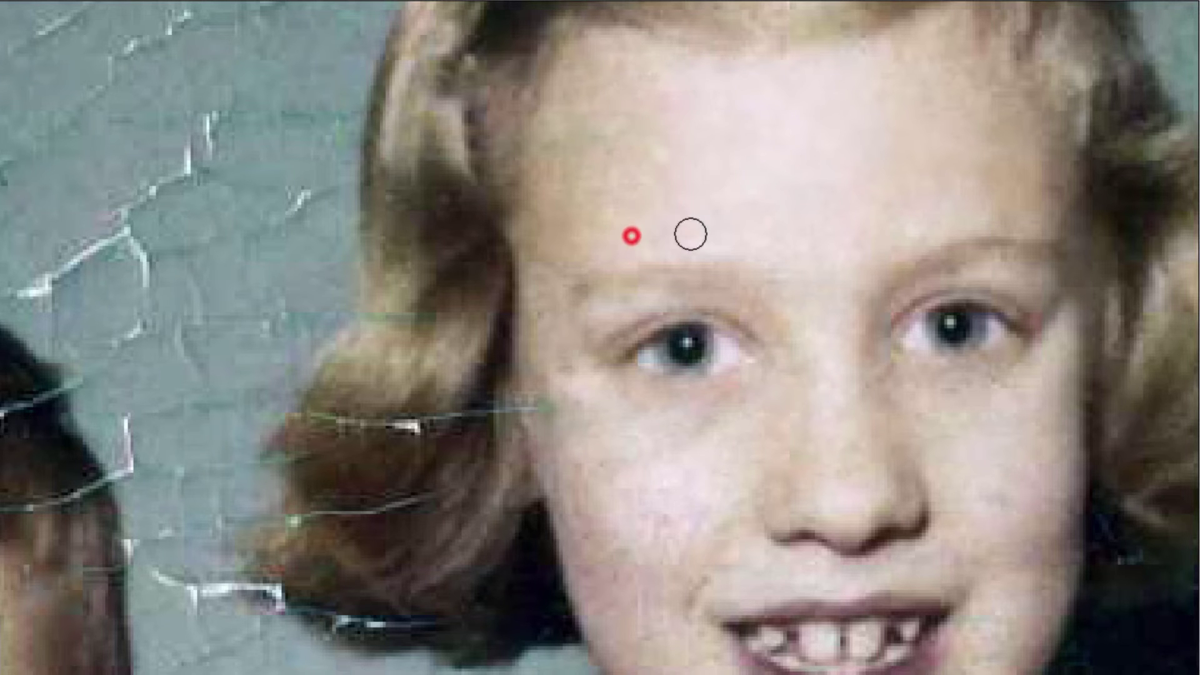
pyautogui.click(718, 235)
pyautogui.click(699, 242)
pyautogui.click(766, 241)
pyautogui.click(594, 183)
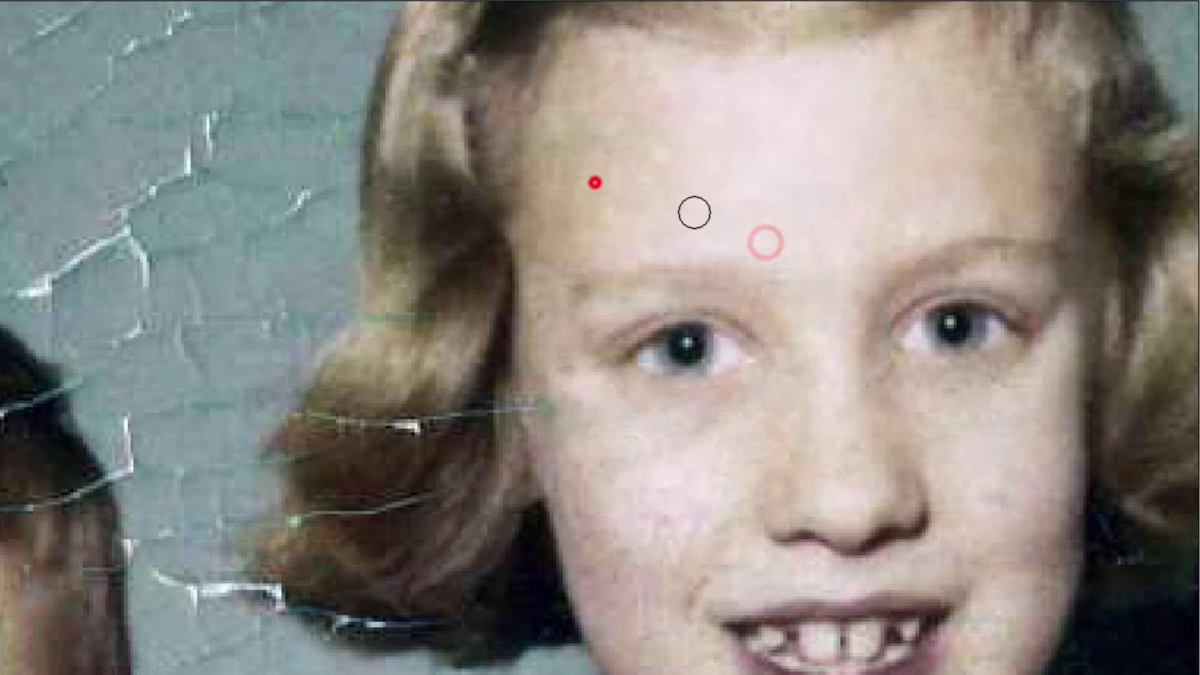
# - Blur the side of the girl's forehead nearest the boy, from the hairline out to the temple and eyebrow
pyautogui.click(649, 152)
pyautogui.click(637, 140)
pyautogui.click(632, 123)
pyautogui.click(630, 98)
pyautogui.click(642, 70)
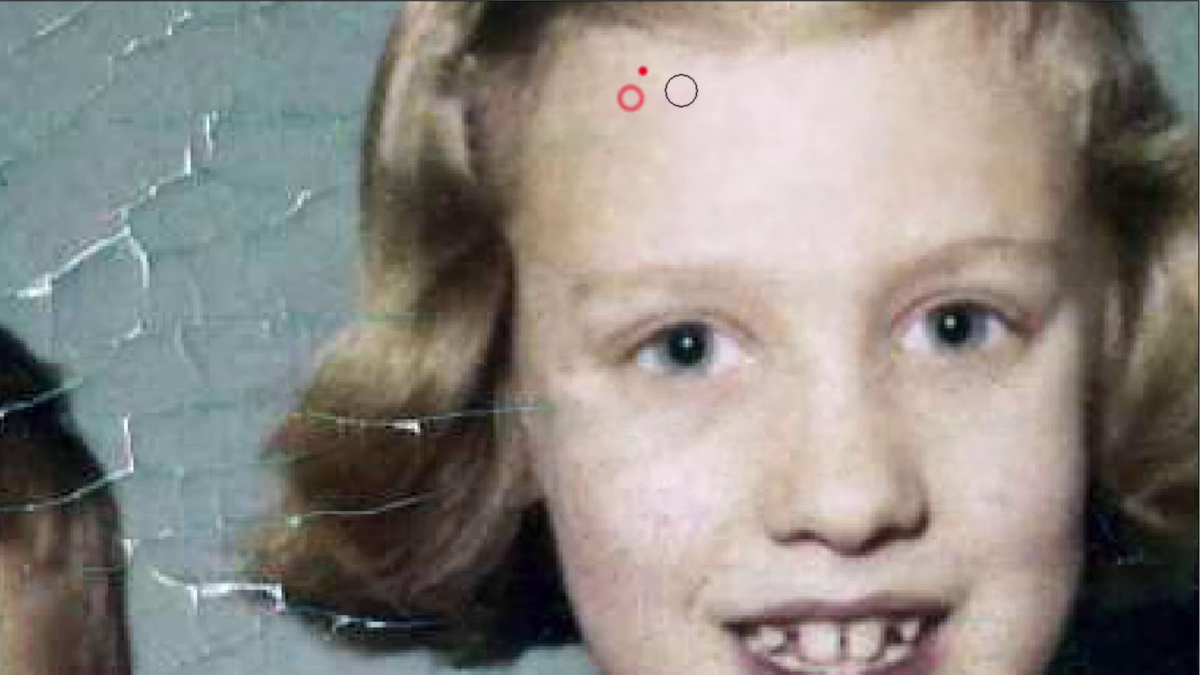
pyautogui.click(686, 88)
pyautogui.click(608, 96)
pyautogui.click(627, 123)
pyautogui.click(601, 131)
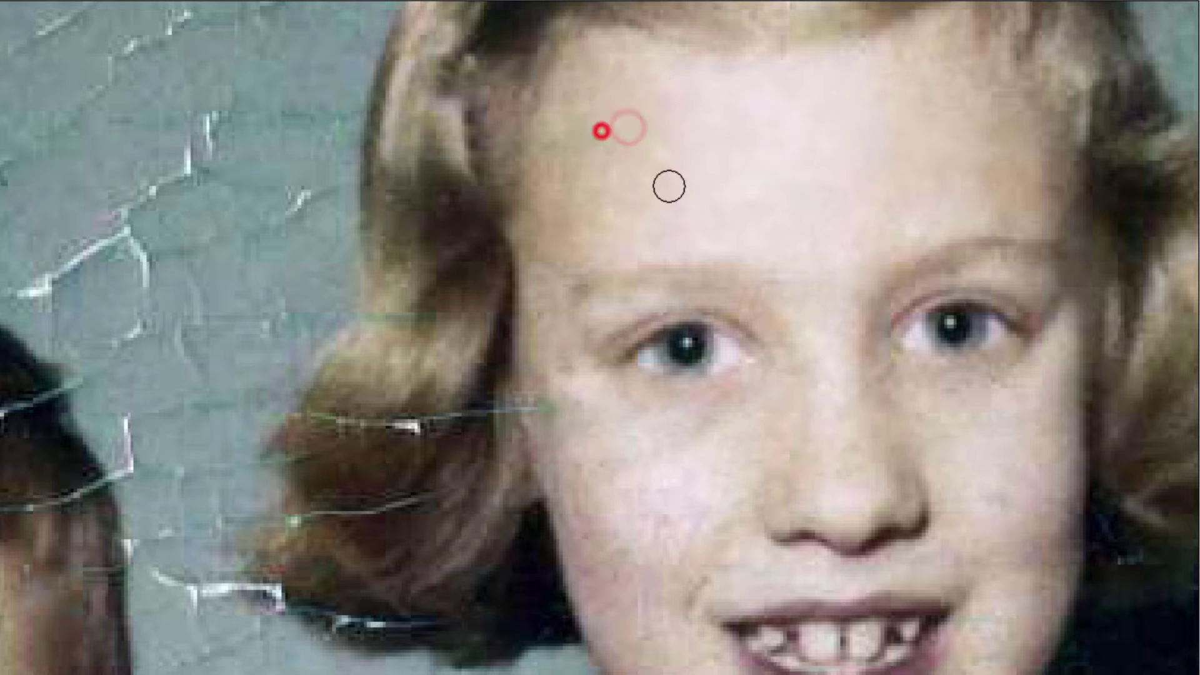
pyautogui.click(632, 175)
pyautogui.click(608, 156)
pyautogui.click(625, 187)
pyautogui.click(600, 203)
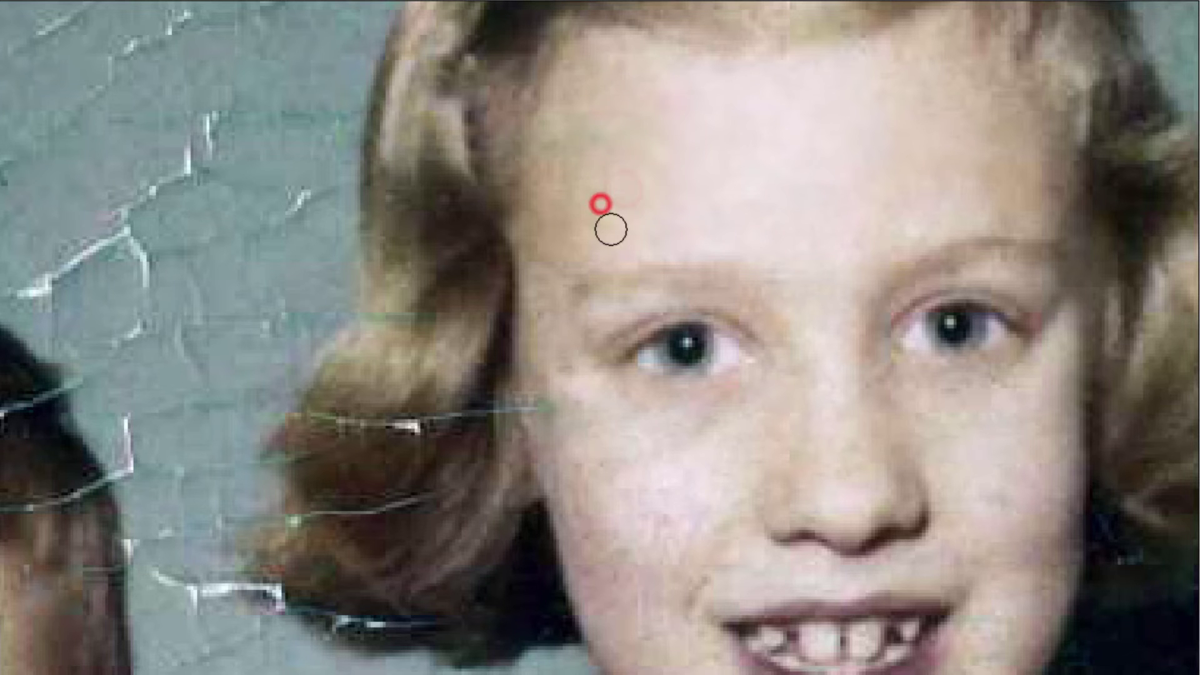
pyautogui.click(610, 230)
pyautogui.click(605, 159)
pyautogui.click(633, 87)
pyautogui.click(644, 75)
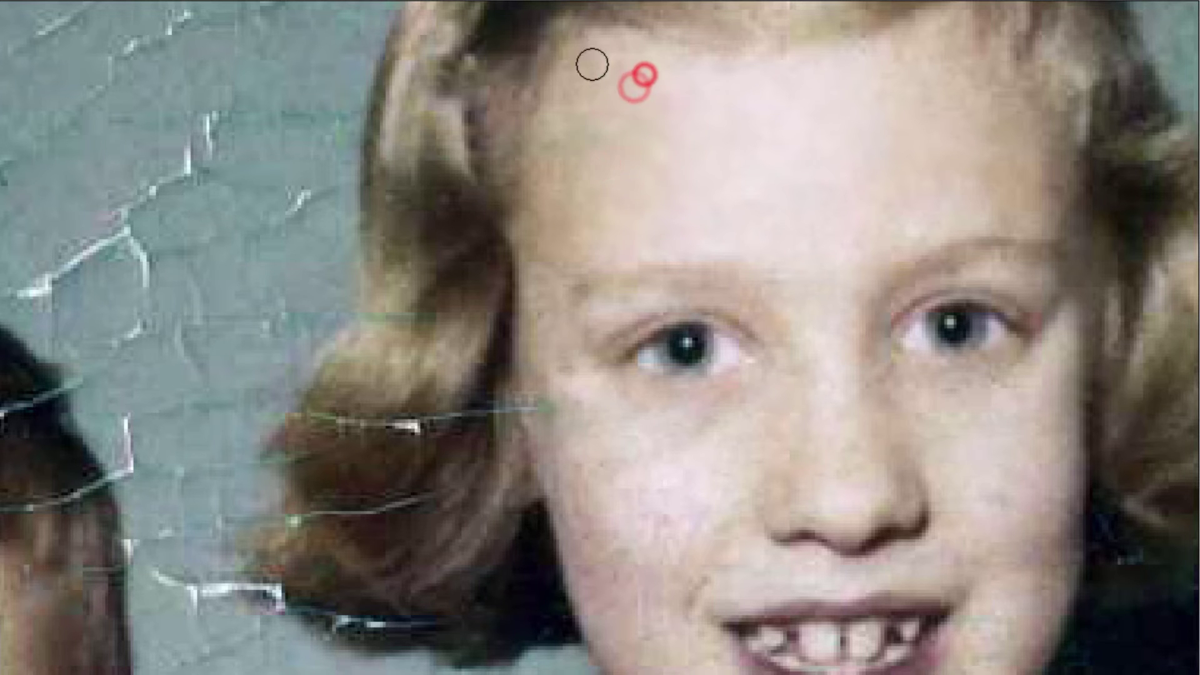
pyautogui.click(591, 83)
pyautogui.click(581, 156)
pyautogui.click(557, 115)
pyautogui.click(554, 160)
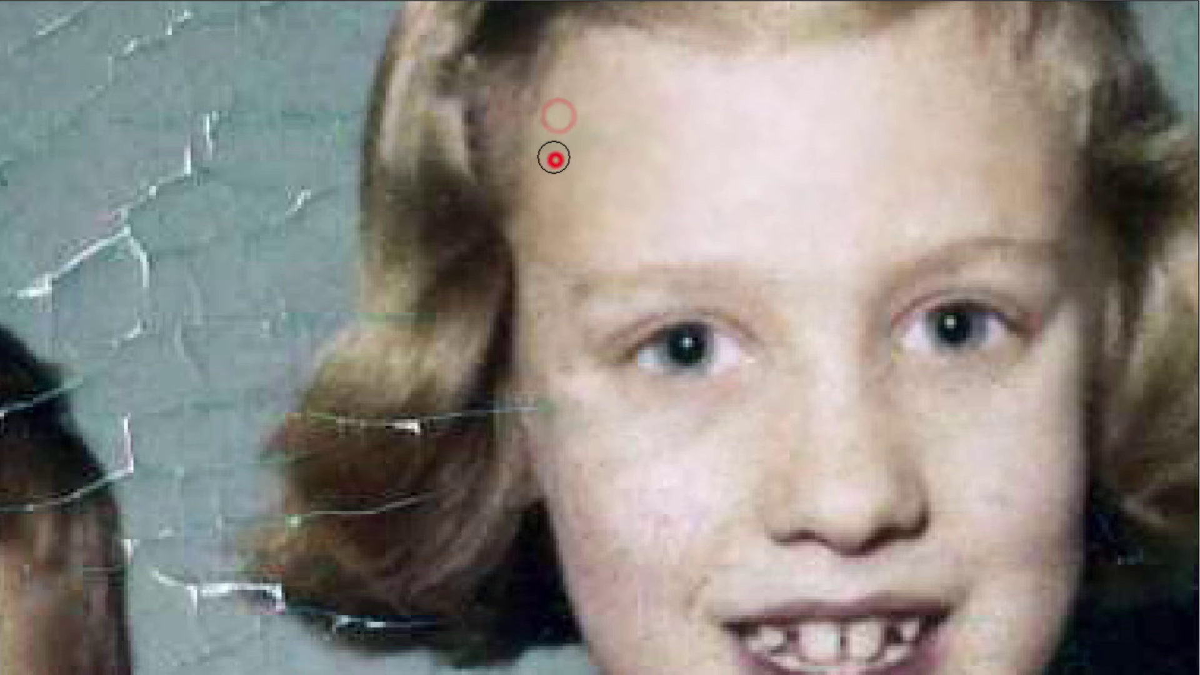
pyautogui.click(552, 193)
pyautogui.click(541, 235)
pyautogui.click(592, 245)
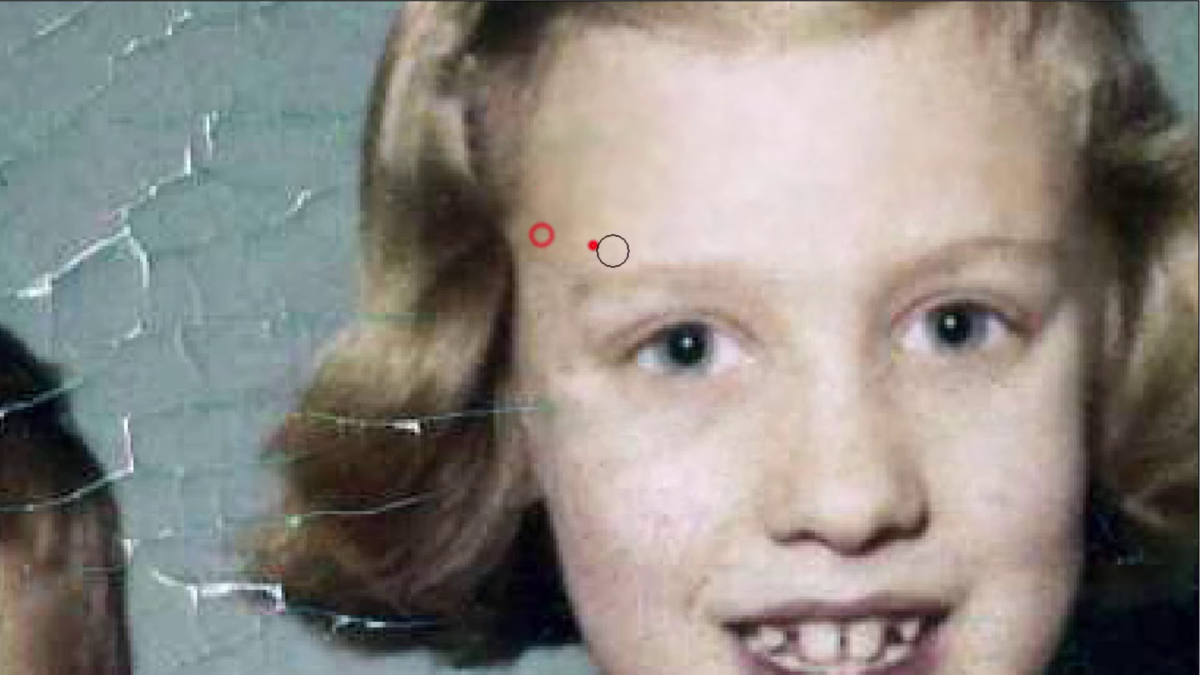
# - Blur the side of the girl's forehead farthest from the boy, between the hairline, temple and eyebrow
pyautogui.click(887, 209)
pyautogui.click(928, 217)
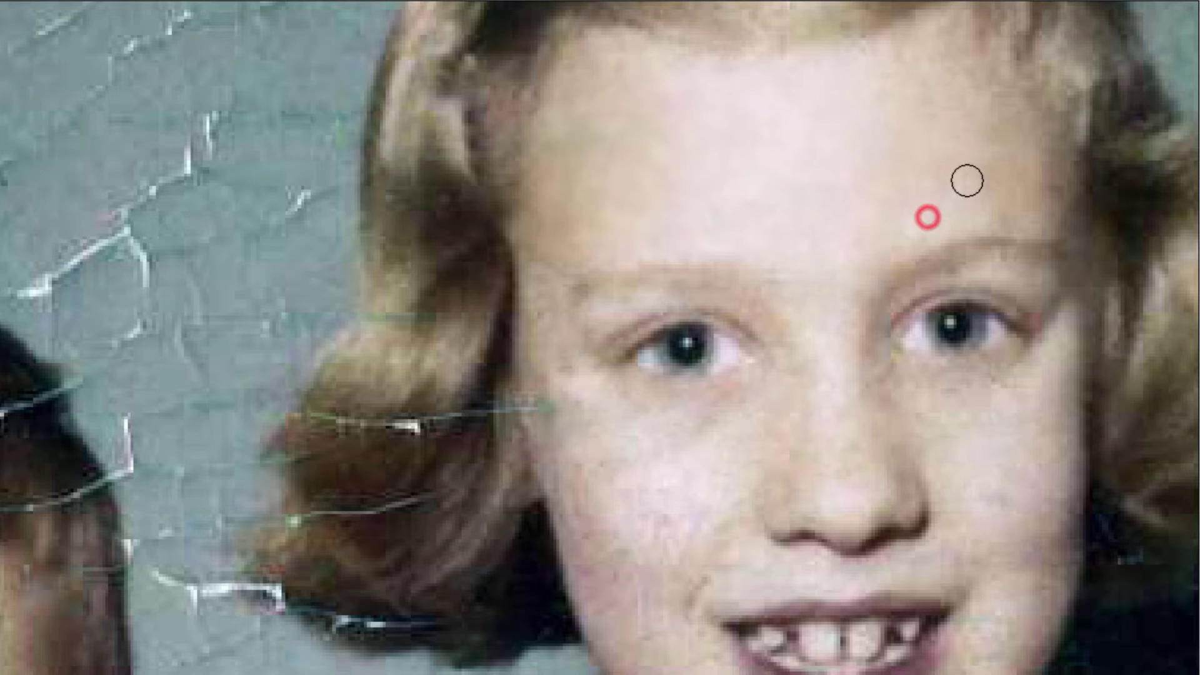
pyautogui.click(926, 182)
pyautogui.click(917, 163)
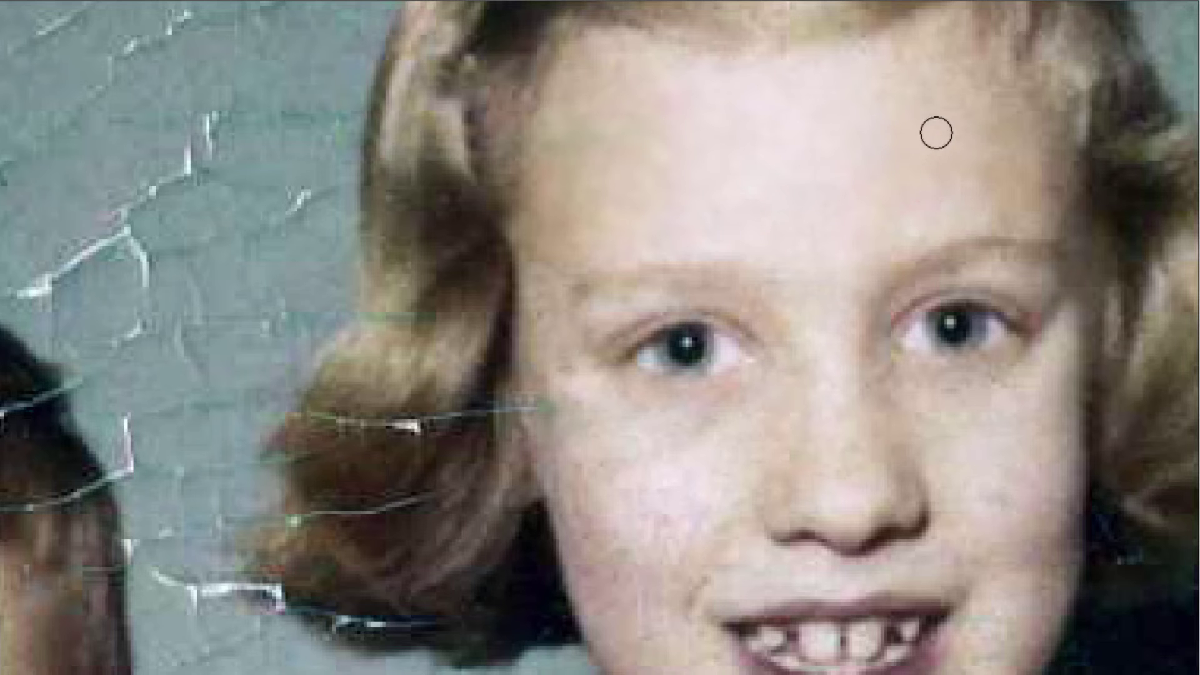
pyautogui.click(921, 126)
pyautogui.click(895, 169)
pyautogui.click(877, 102)
pyautogui.click(910, 56)
pyautogui.click(927, 49)
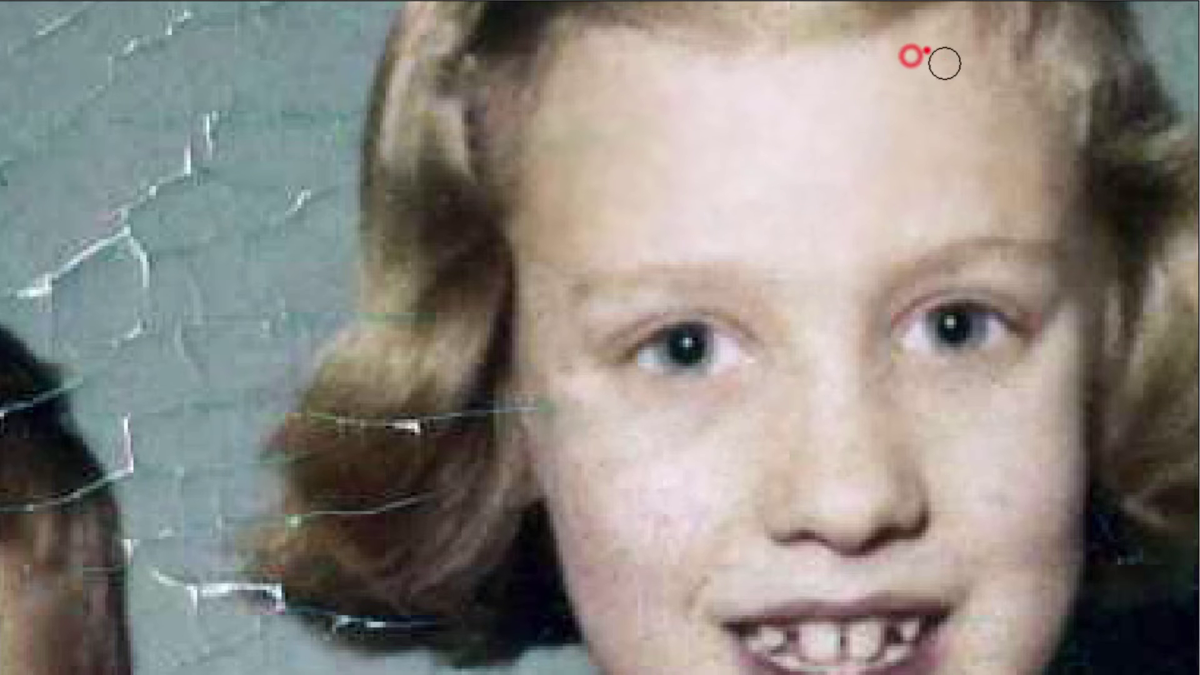
pyautogui.click(951, 38)
pyautogui.click(911, 65)
pyautogui.click(897, 100)
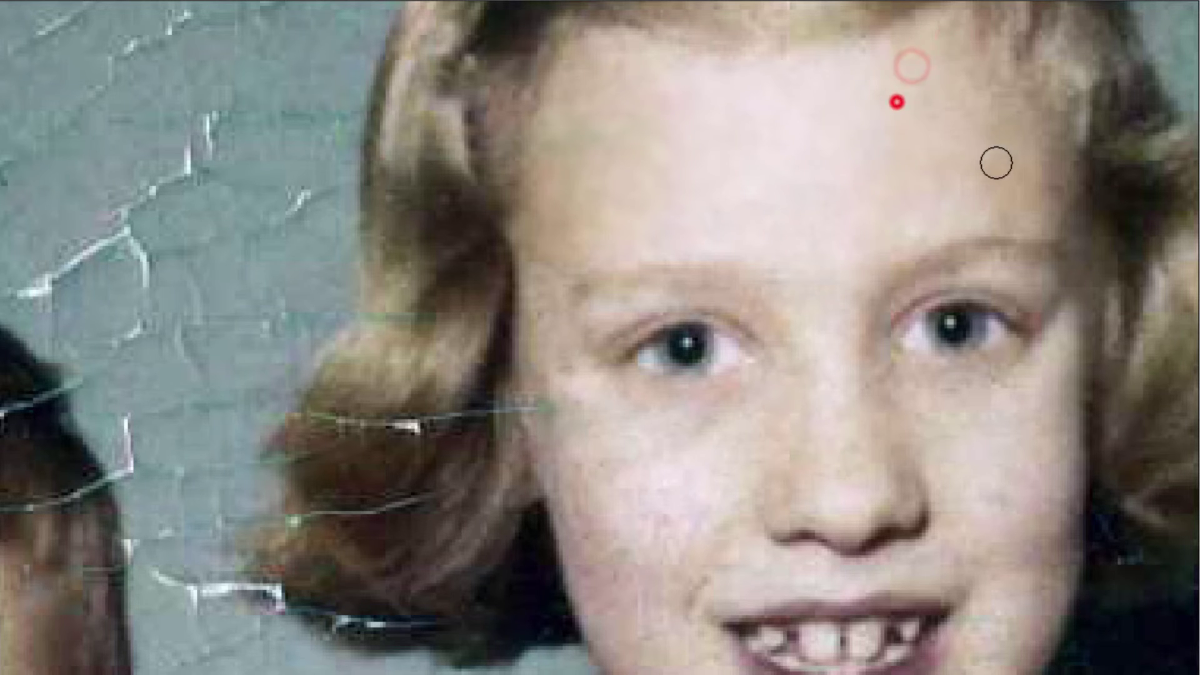
pyautogui.click(950, 48)
pyautogui.click(985, 105)
pyautogui.click(1004, 110)
pyautogui.click(984, 103)
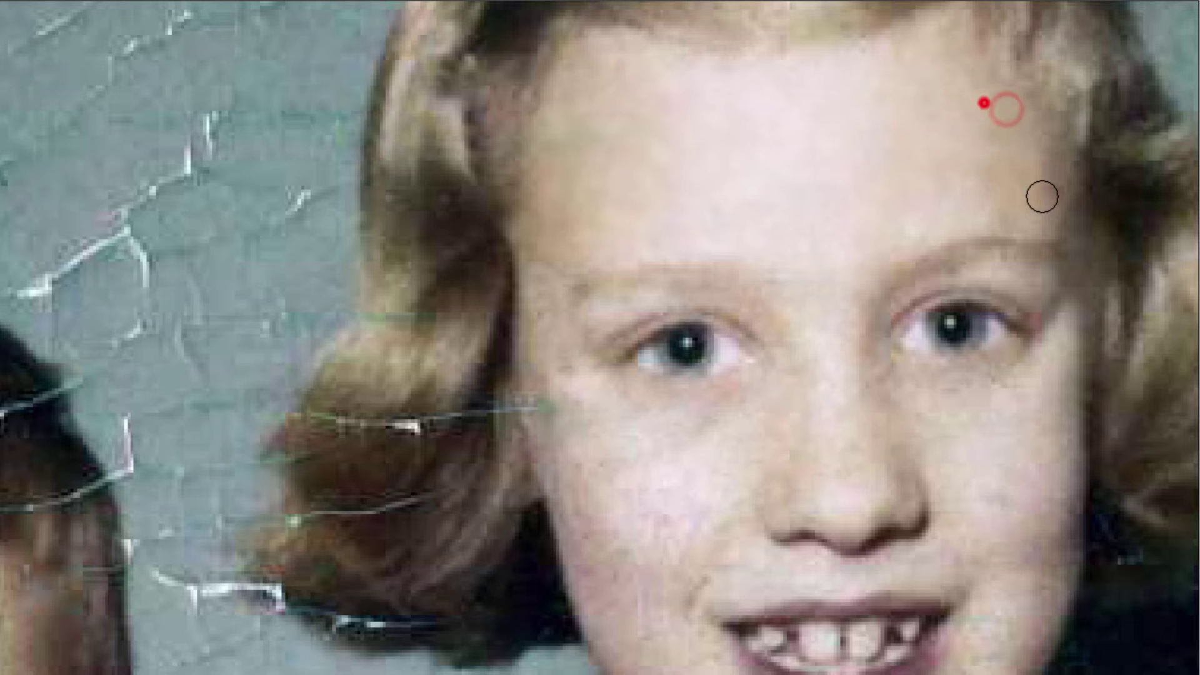
pyautogui.click(992, 162)
pyautogui.click(1027, 213)
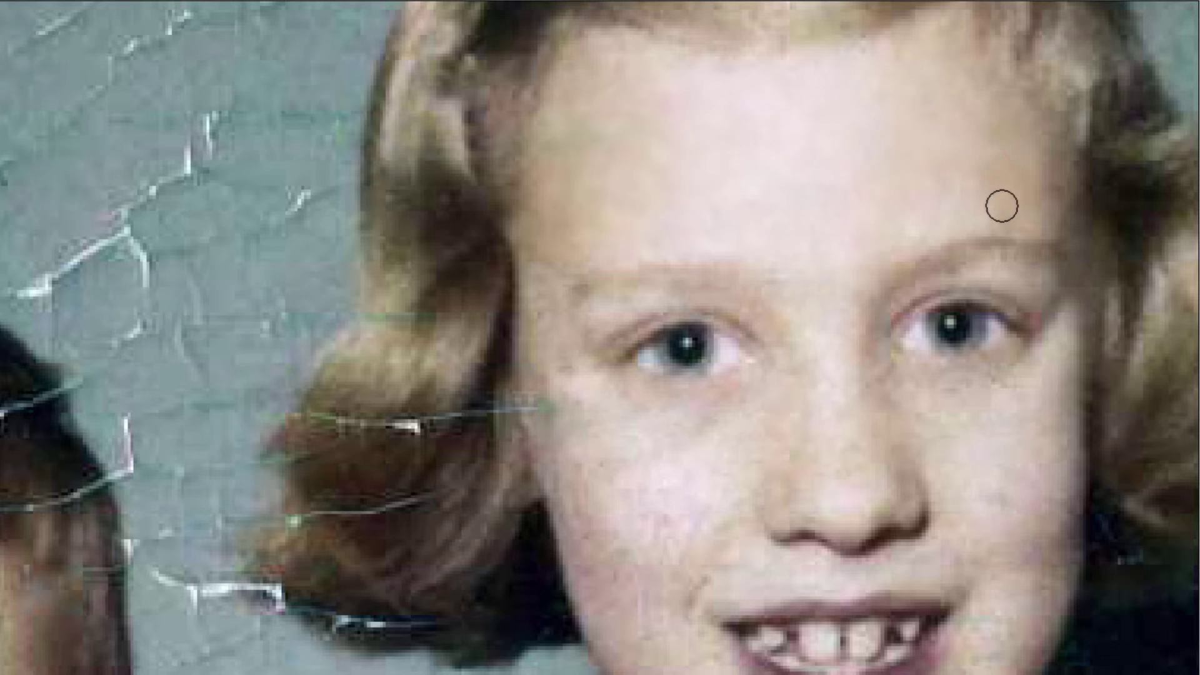
pyautogui.click(1003, 205)
pyautogui.click(974, 209)
pyautogui.click(906, 234)
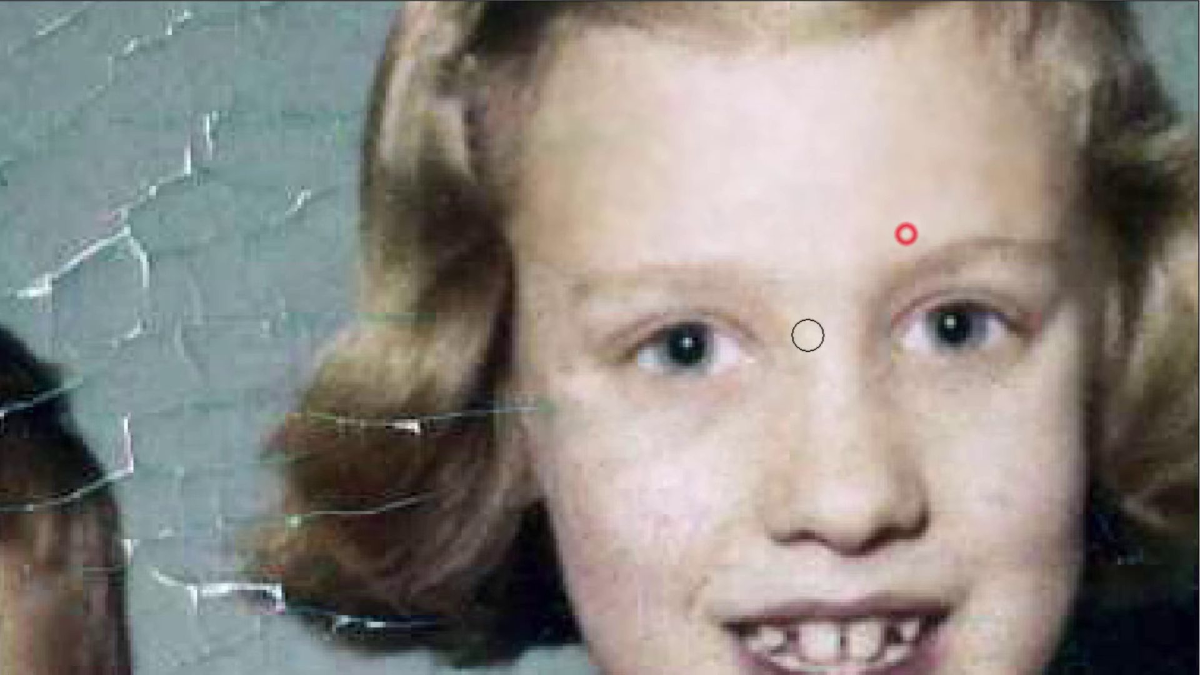
# - Smooth the skin between the girl's eyebrows and along her nose with the Blur Tool
pyautogui.click(792, 258)
pyautogui.click(771, 268)
pyautogui.click(786, 273)
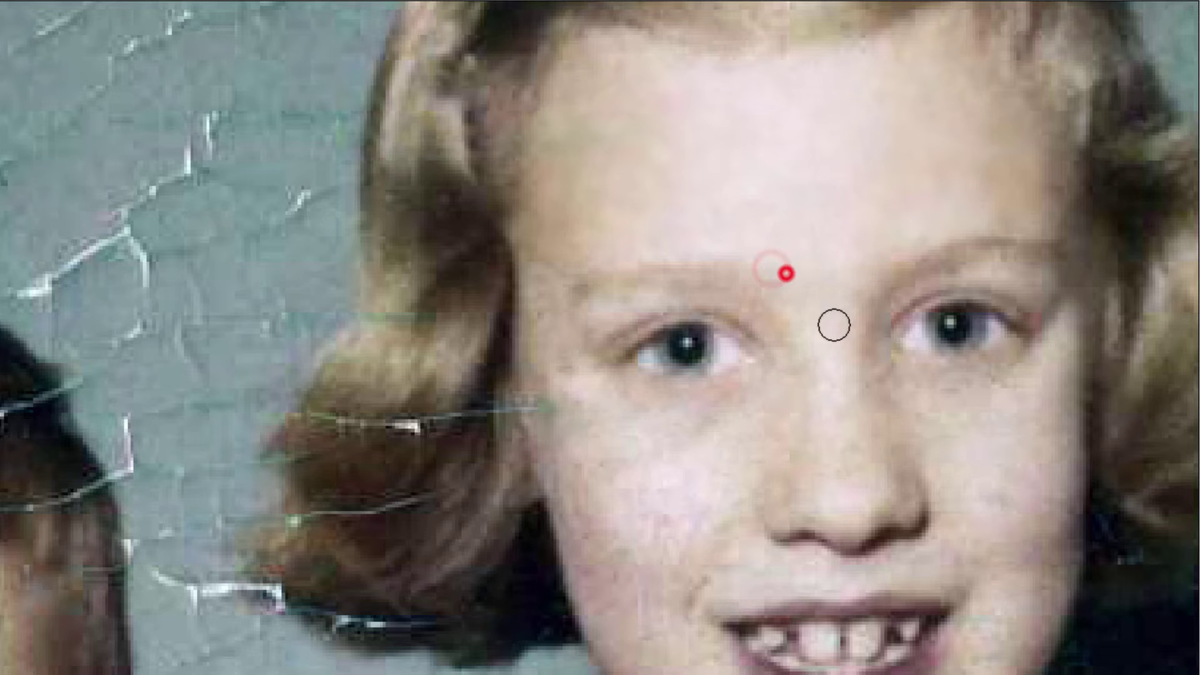
pyautogui.click(836, 316)
pyautogui.click(851, 427)
pyautogui.click(873, 306)
pyautogui.click(875, 409)
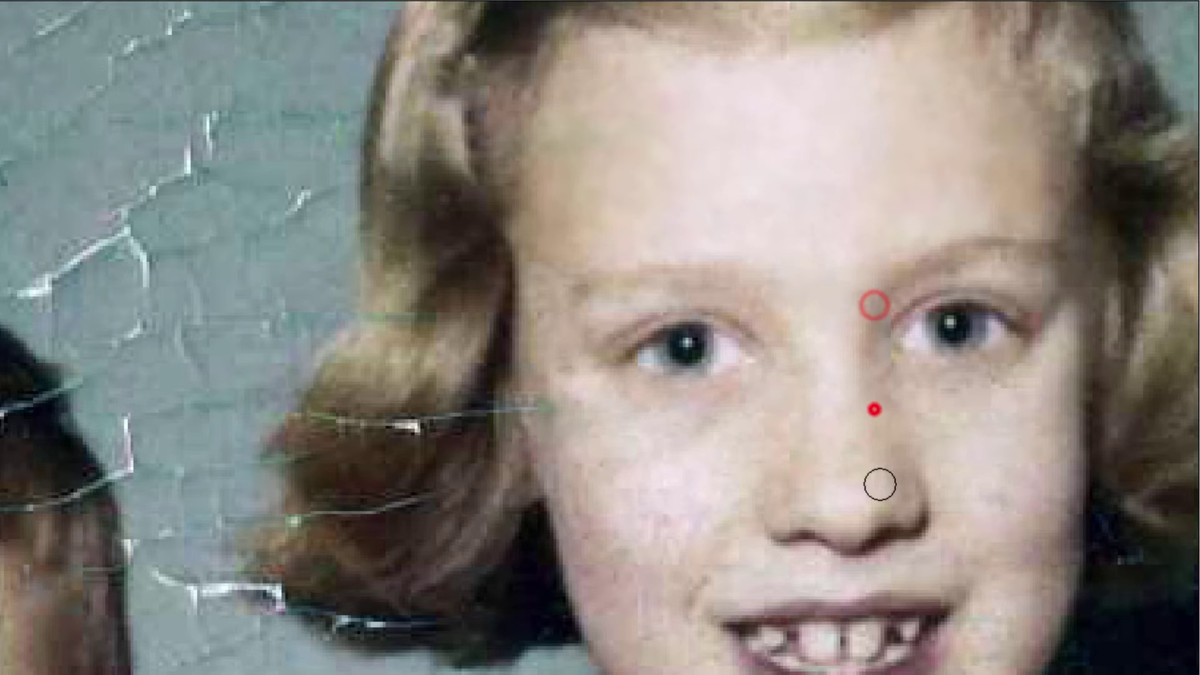
pyautogui.click(794, 442)
# - Smooth the girl's cheek on the boy's side and the skin under that eye with the Blur Tool
pyautogui.click(662, 469)
pyautogui.click(645, 444)
pyautogui.click(693, 450)
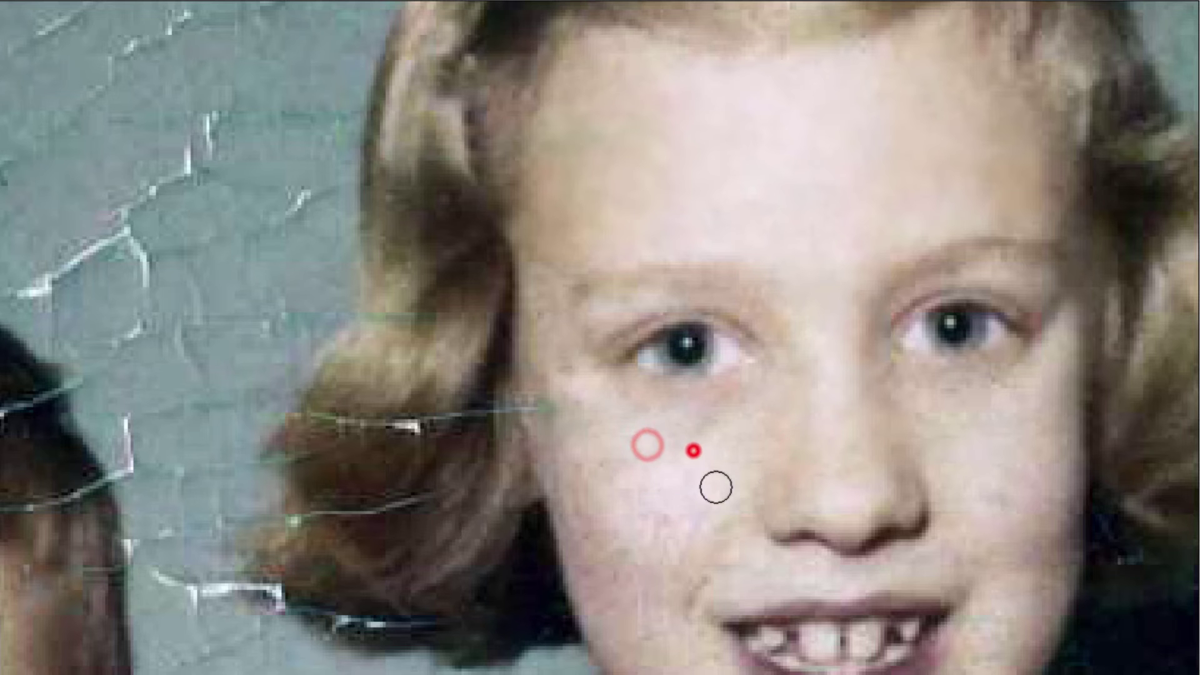
pyautogui.click(720, 418)
pyautogui.click(744, 429)
pyautogui.click(677, 434)
pyautogui.click(624, 450)
pyautogui.click(640, 473)
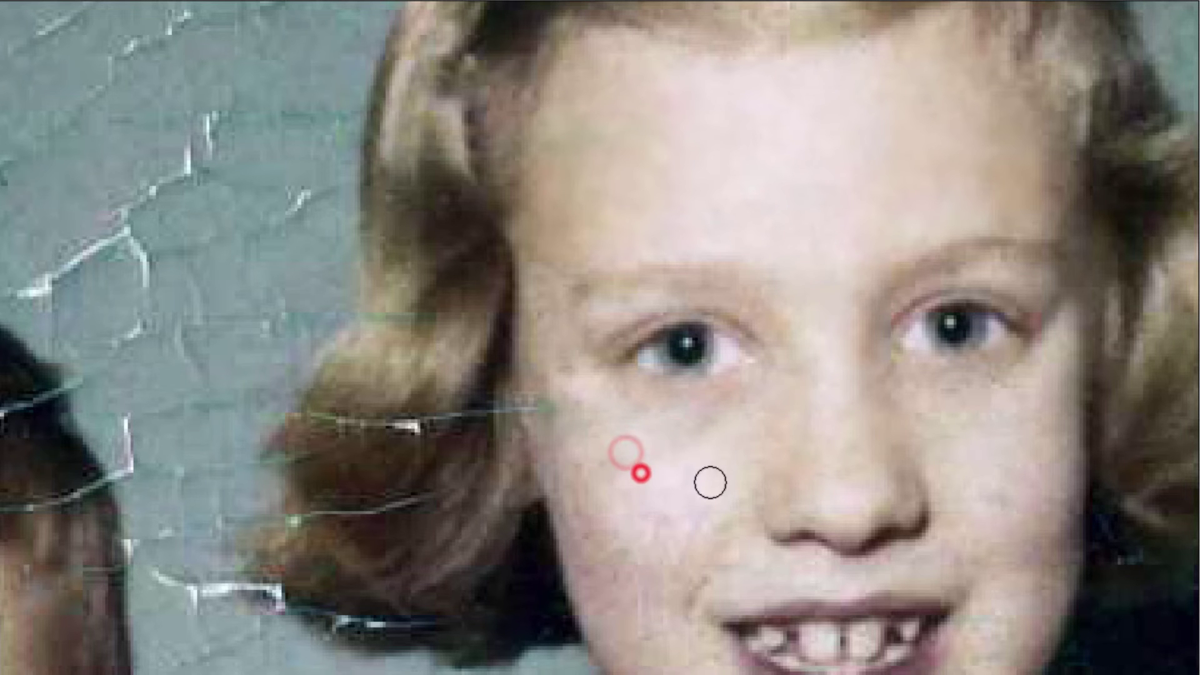
pyautogui.click(694, 504)
# - Smooth the girl's other cheek, including the area under that eye, with the Blur Tool
pyautogui.click(985, 495)
pyautogui.click(994, 466)
pyautogui.click(1034, 457)
pyautogui.click(1041, 445)
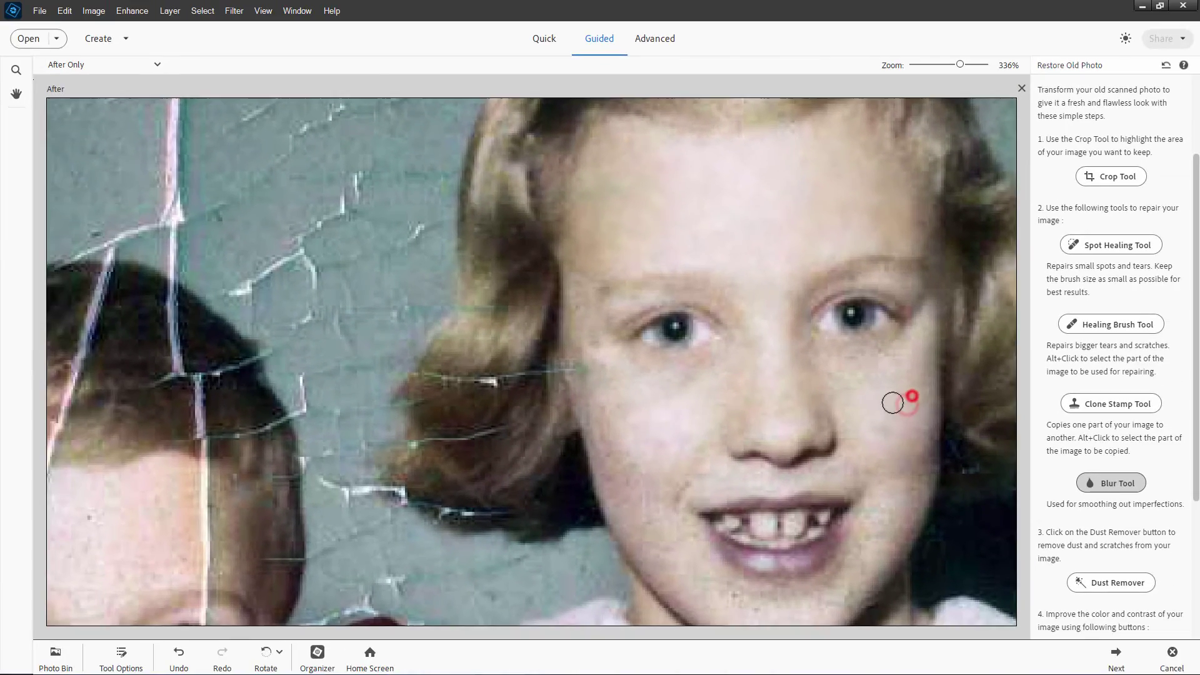
pyautogui.click(891, 378)
pyautogui.click(846, 357)
pyautogui.click(892, 354)
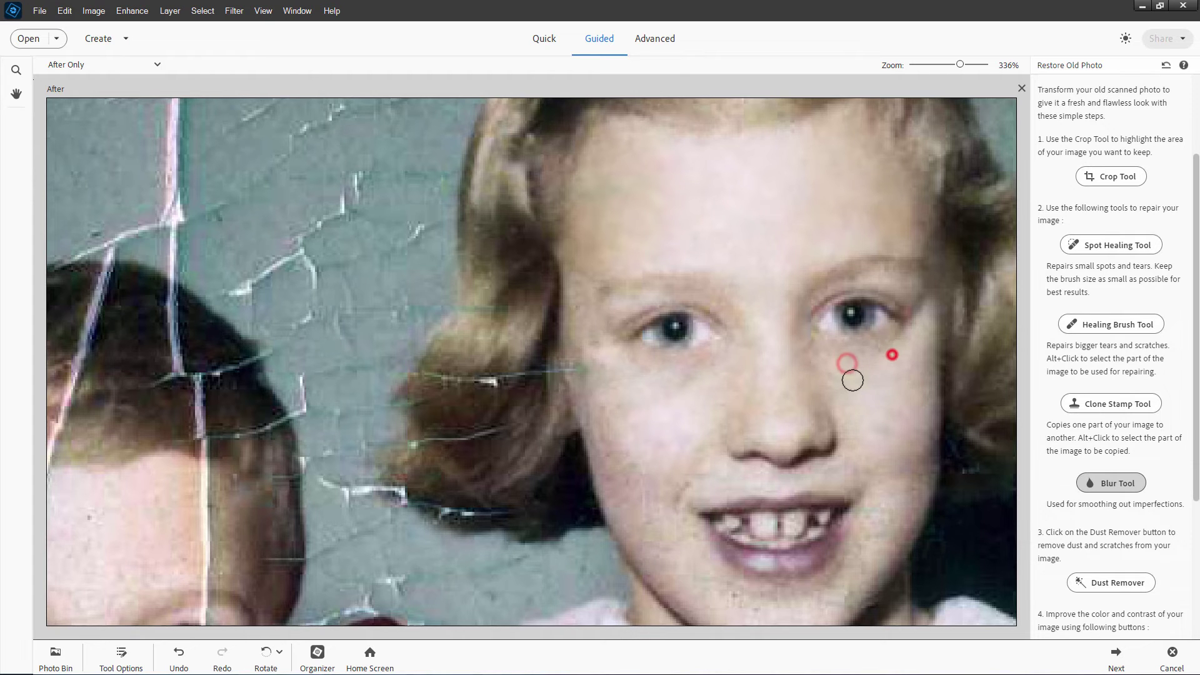
pyautogui.click(849, 374)
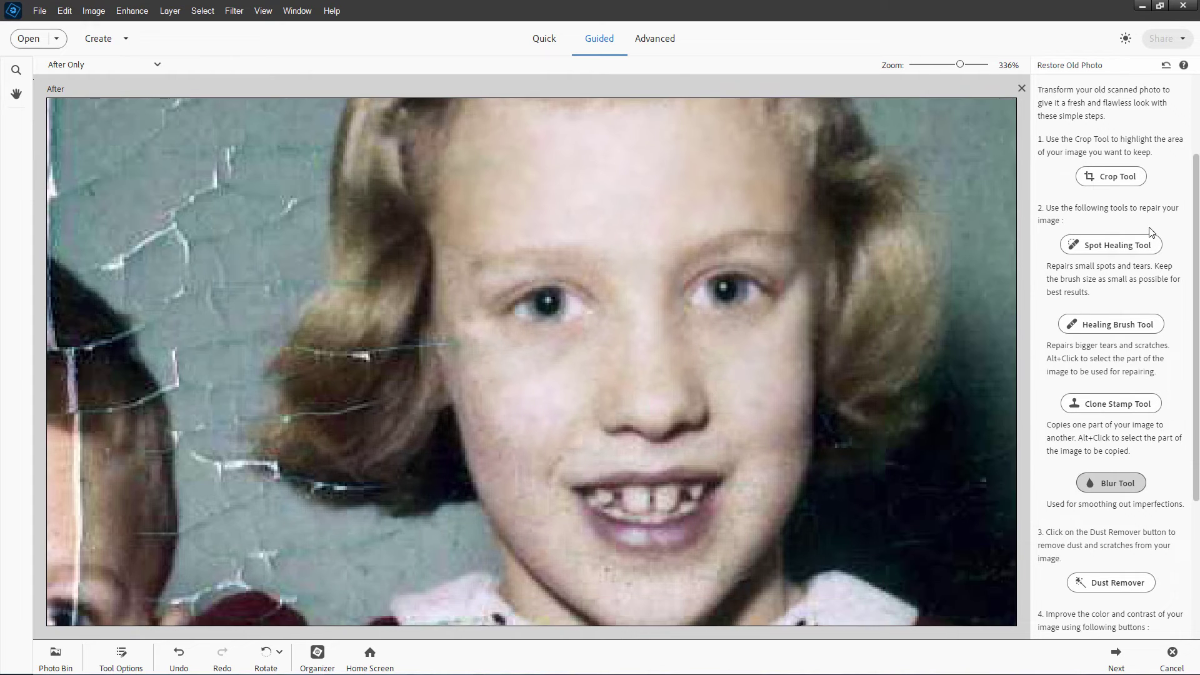
# - Switch back to the Spot Healing Tool and compare the girl's face with the original in Before & After - Horizontal view
pyautogui.click(1134, 247)
pyautogui.scroll(-2, 631, 244)
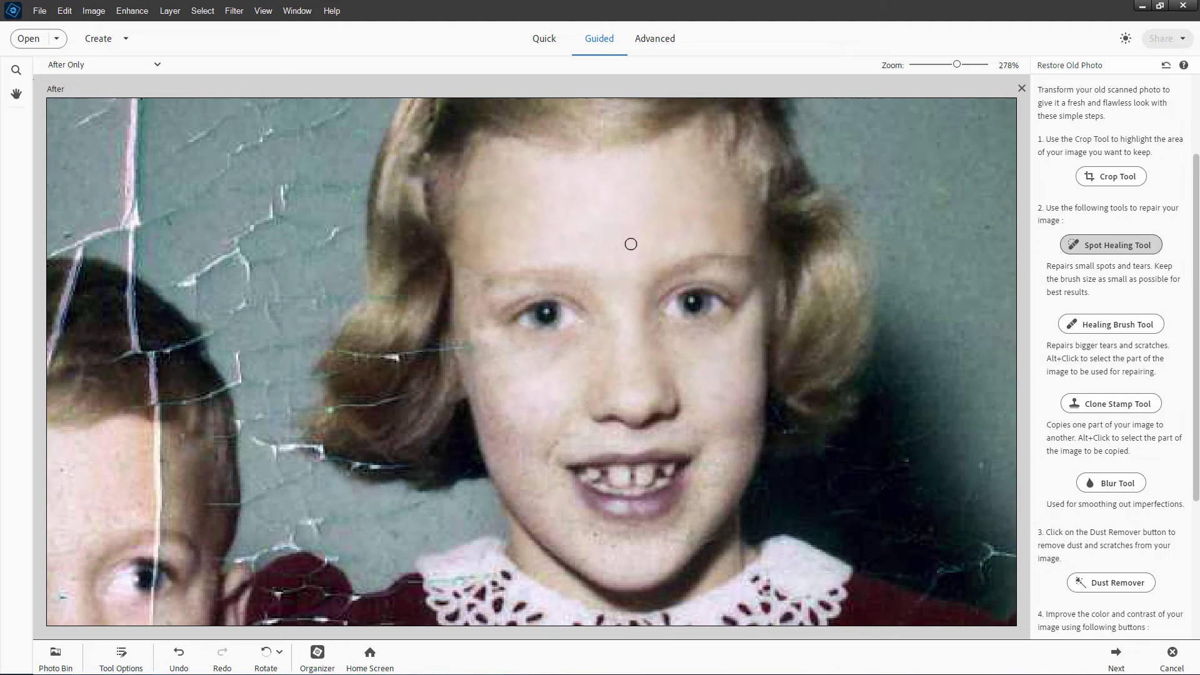
pyautogui.scroll(-4, 630, 243)
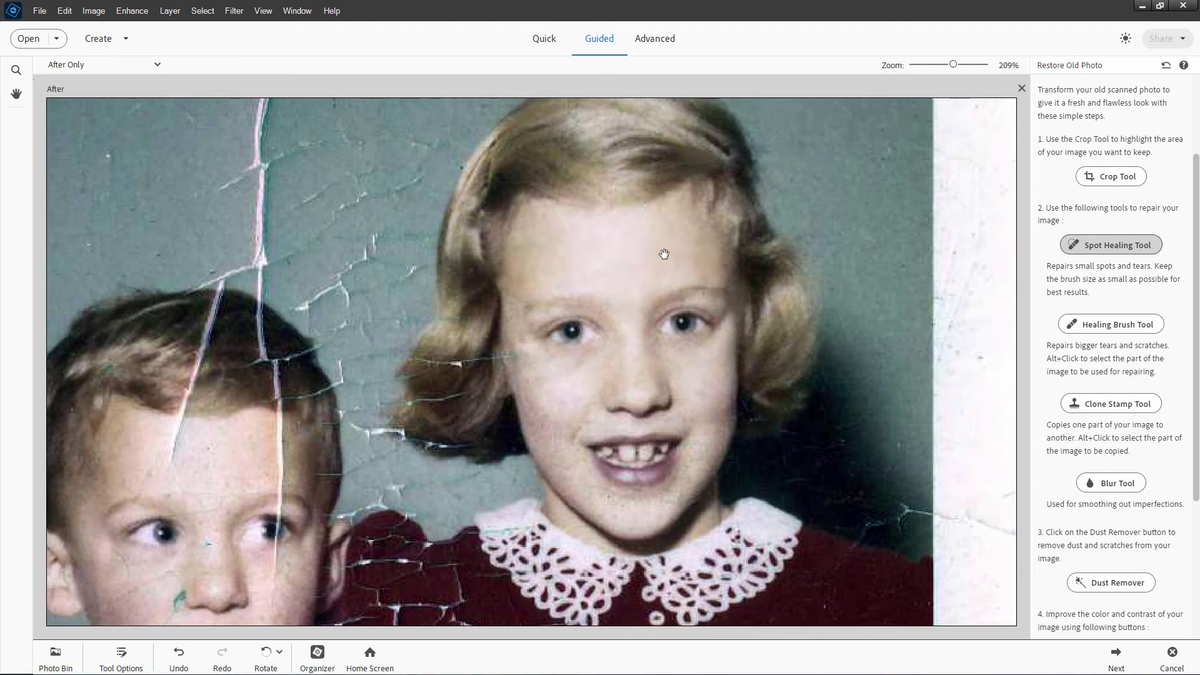
pyautogui.moveTo(663, 254); pyautogui.dragTo(670, 273)
pyautogui.click(157, 65)
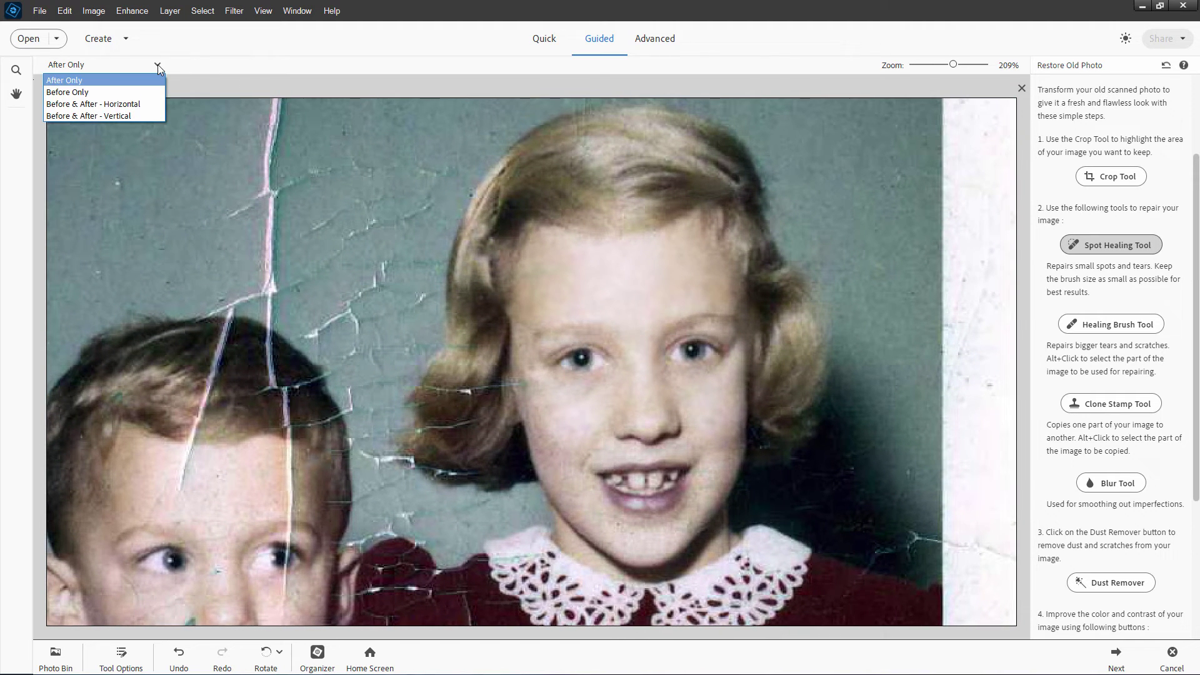
pyautogui.click(94, 105)
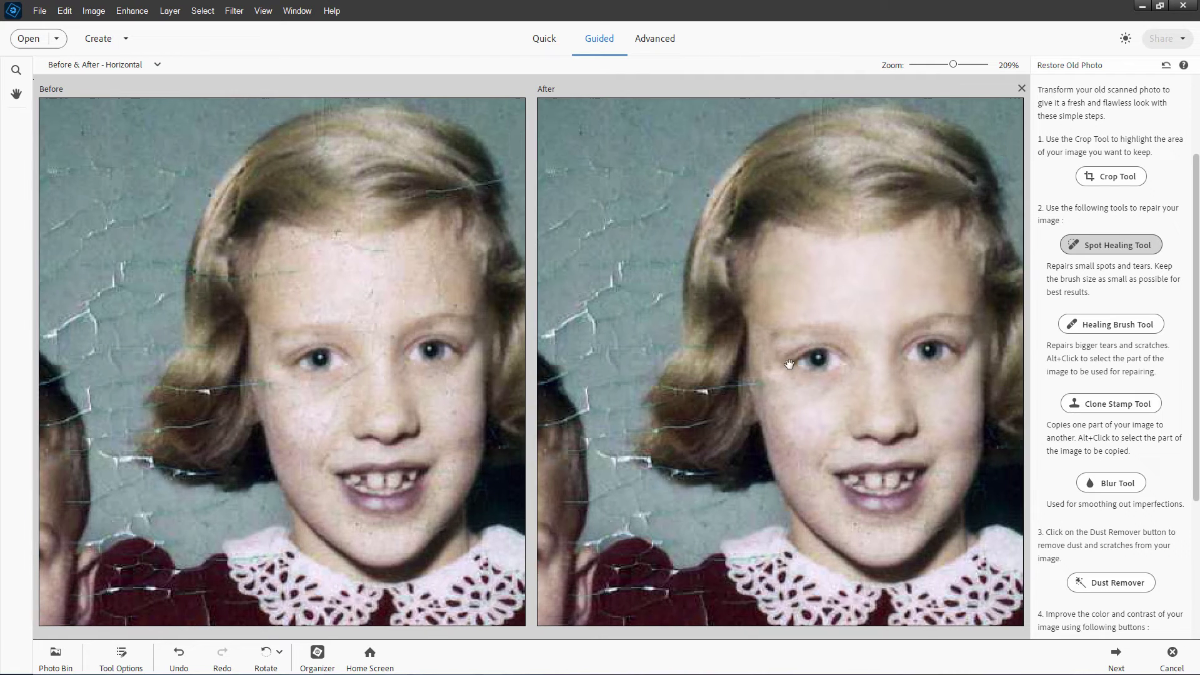
pyautogui.moveTo(789, 363); pyautogui.dragTo(716, 369)
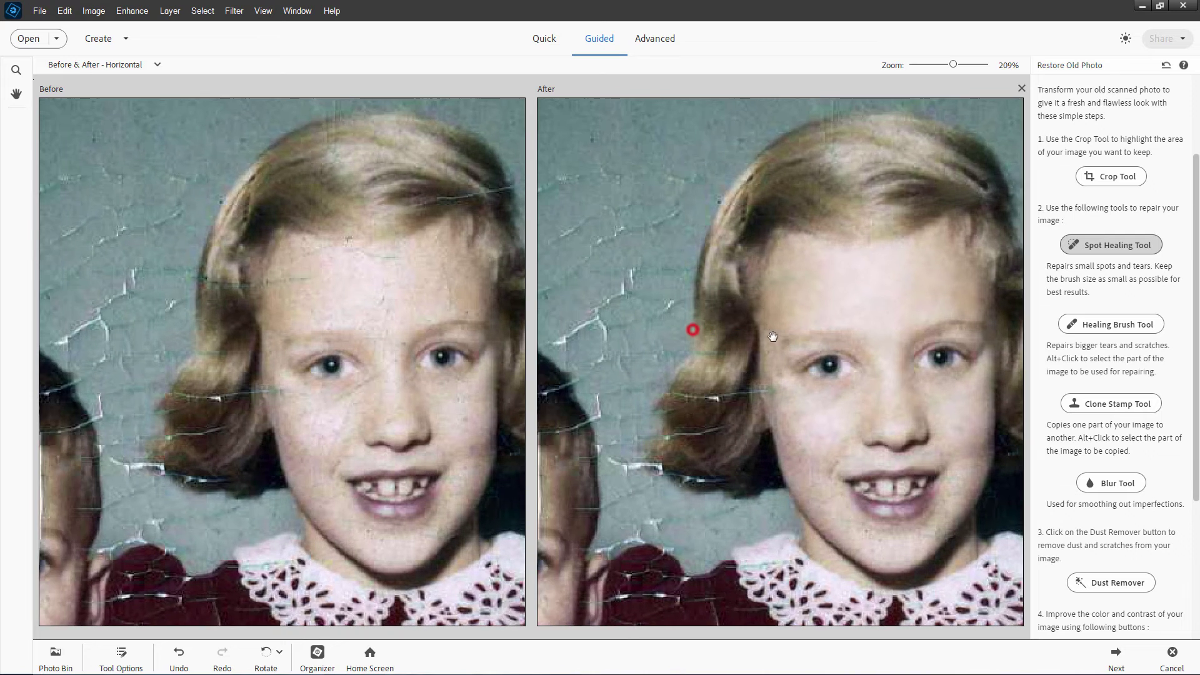
pyautogui.scroll(-5, 718, 363)
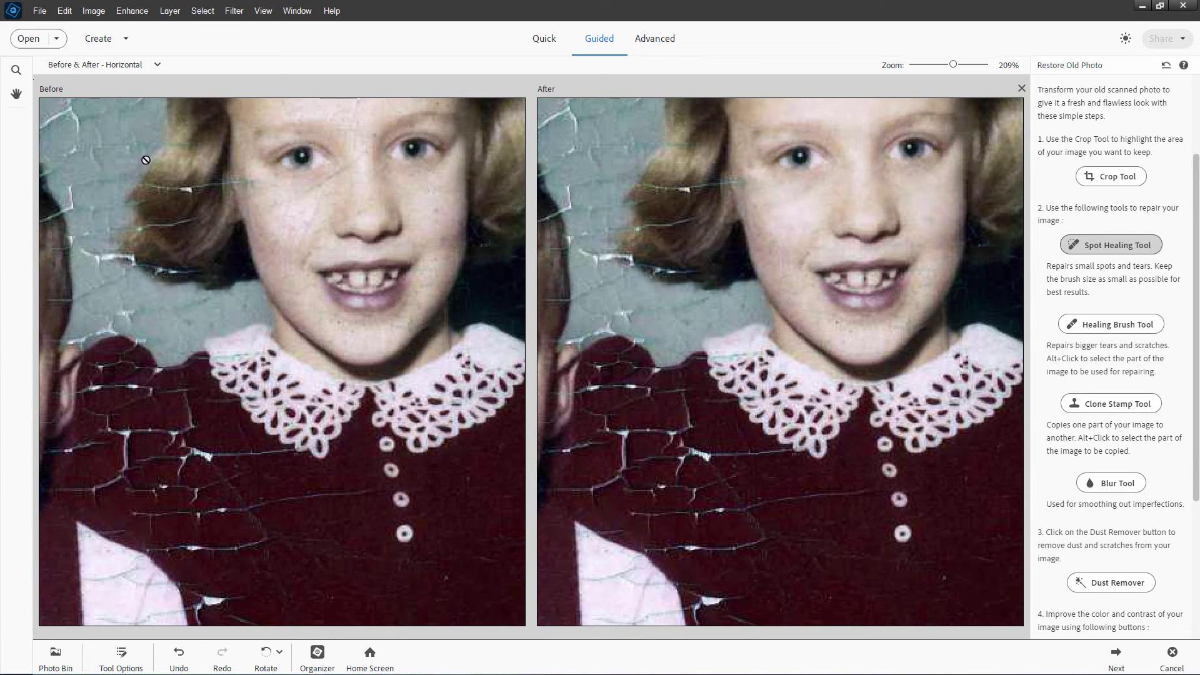
# - Switch the preview from the side-by-side comparison to After Only and show the whole photo
pyautogui.click(156, 65)
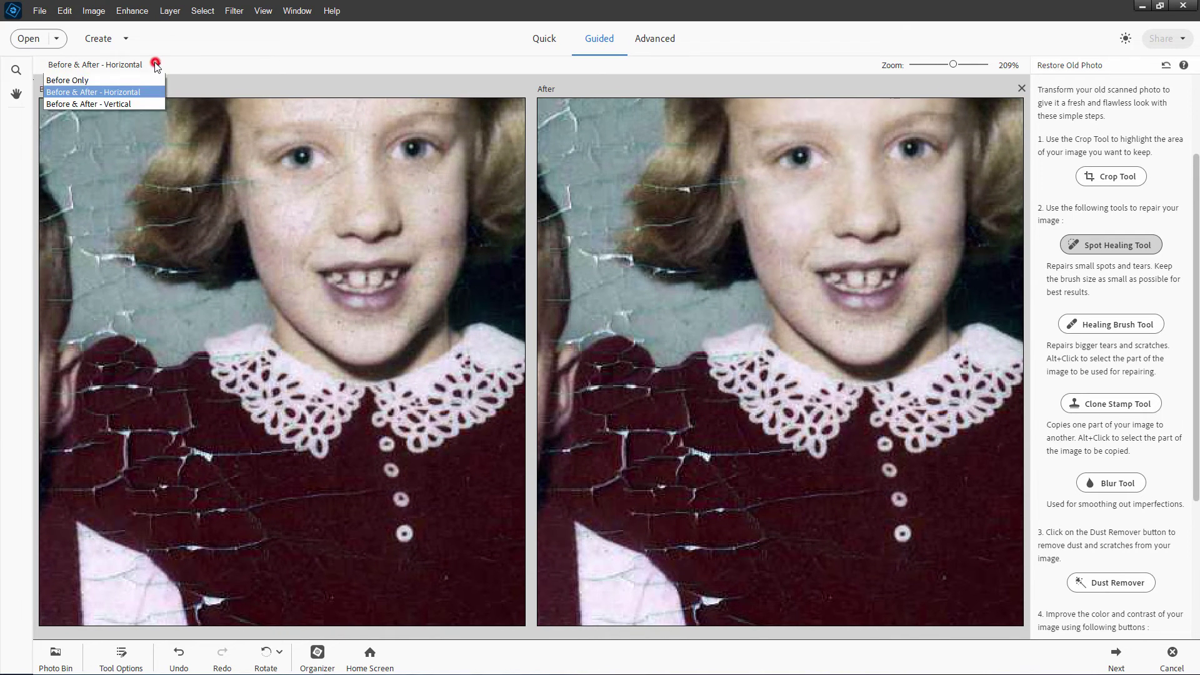
pyautogui.click(93, 77)
pyautogui.scroll(-1, 611, 425)
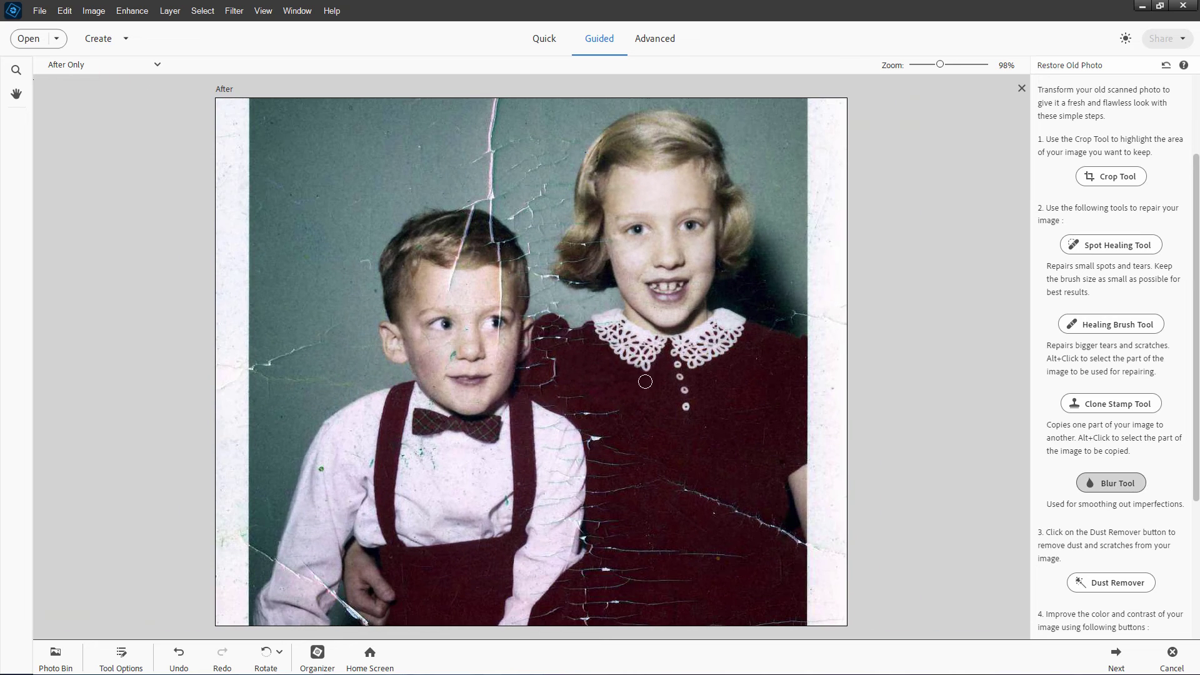
pyautogui.scroll(-5, 713, 382)
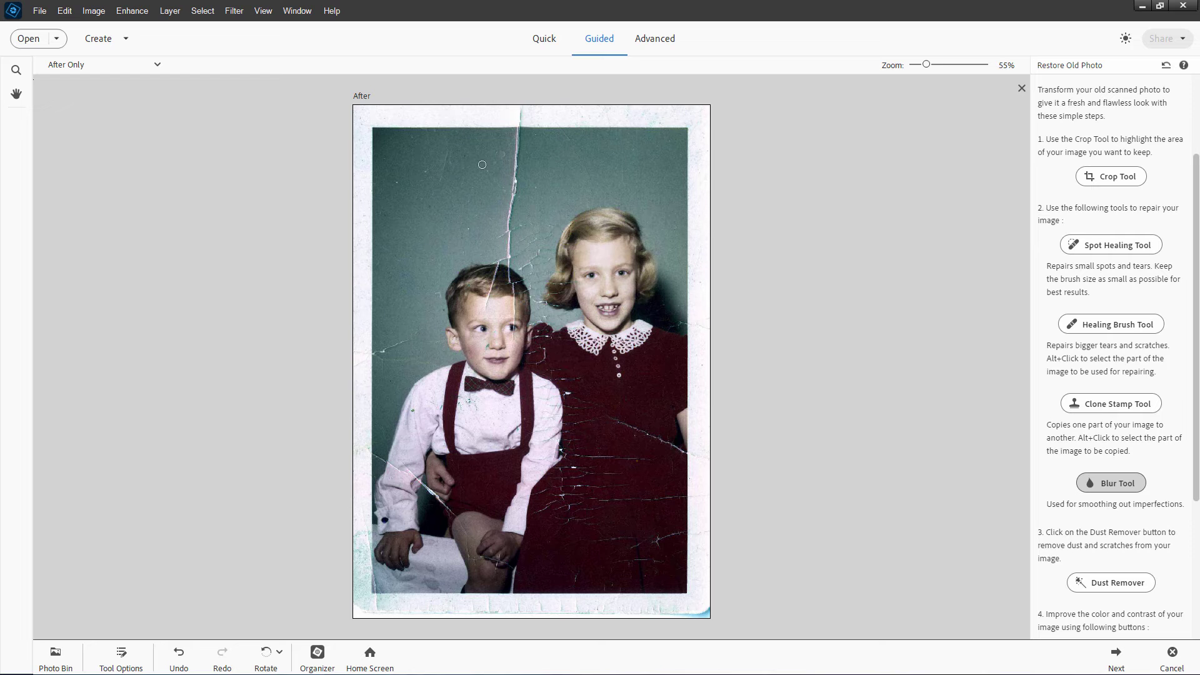
pyautogui.scroll(-3, 1155, 392)
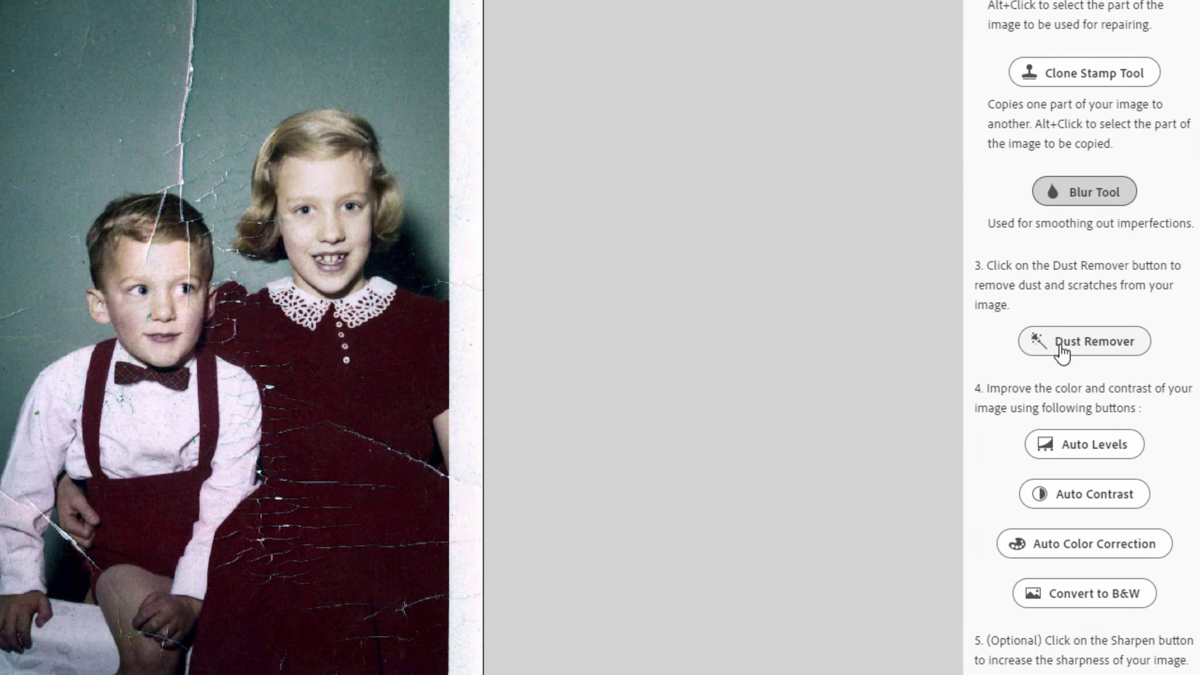
# - Preview the Dust Remover at a radius of 3 pixels and threshold 0, and cancel it
pyautogui.click(1084, 343)
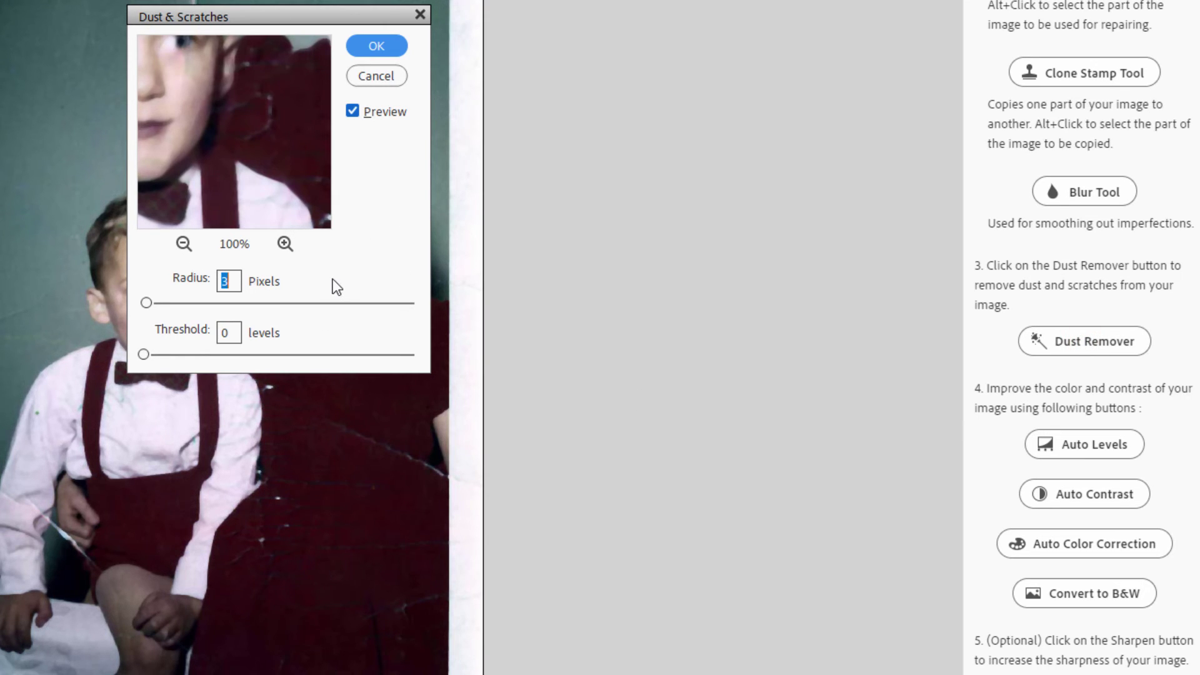
pyautogui.click(365, 77)
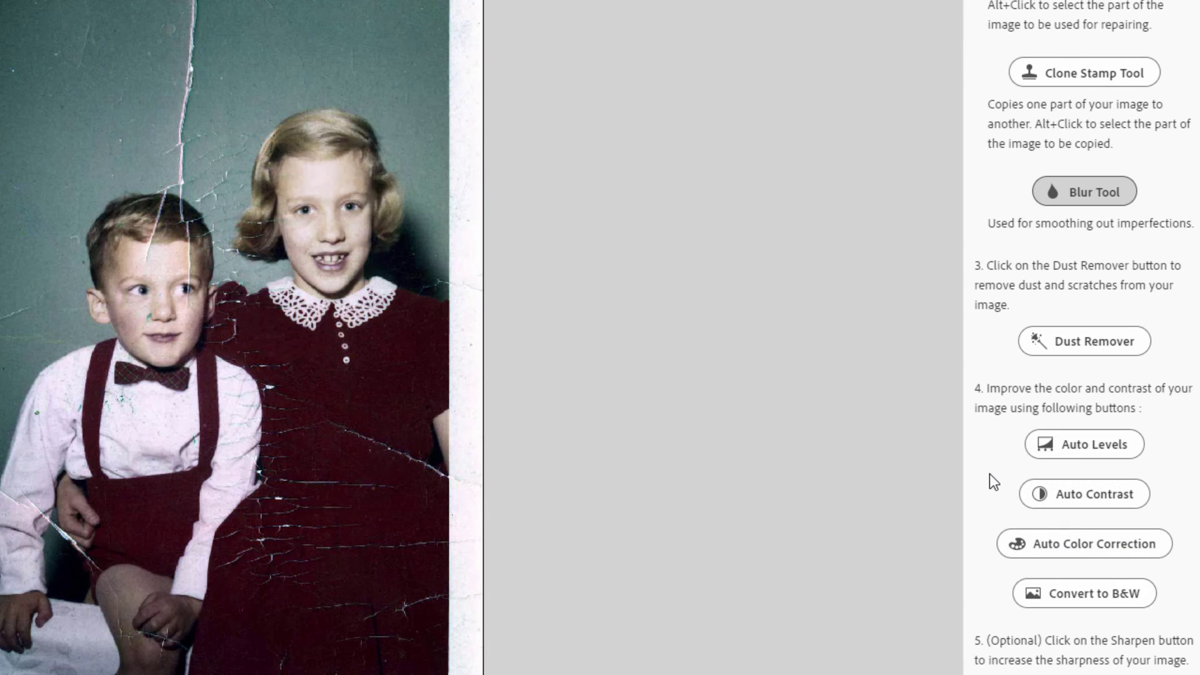
# - Apply Auto Levels to the photo, and try Auto Contrast before undoing it
pyautogui.click(1084, 445)
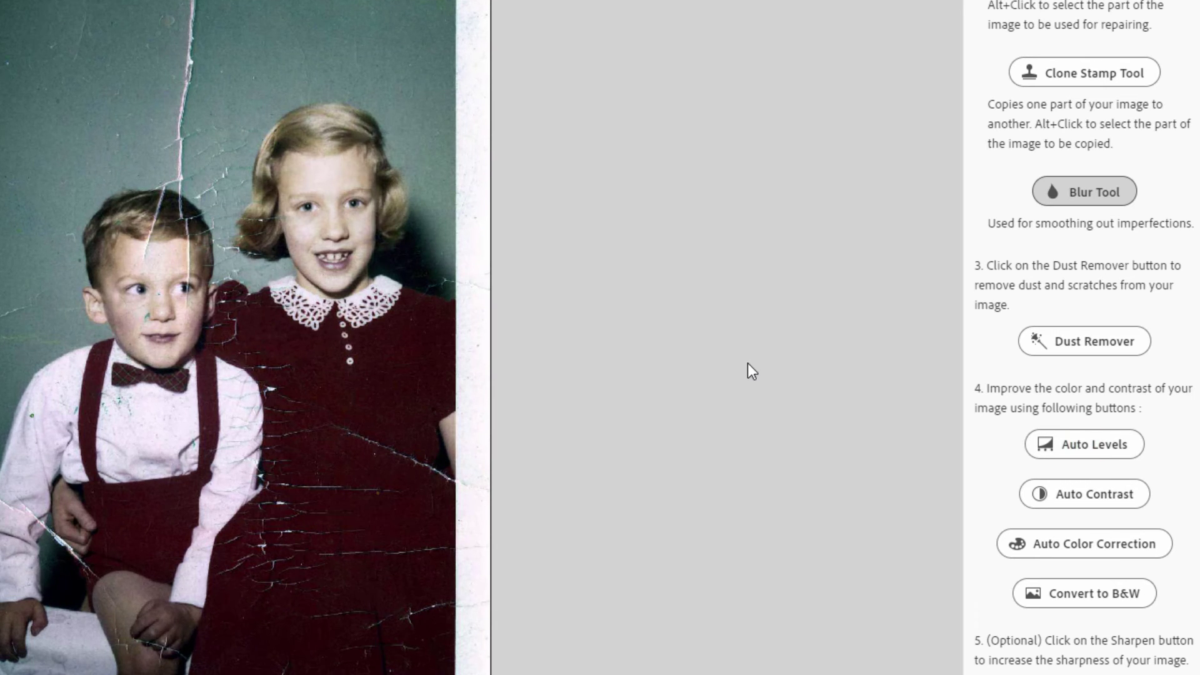
pyautogui.click(1085, 492)
pyautogui.hotkey('ctrl', 'z')
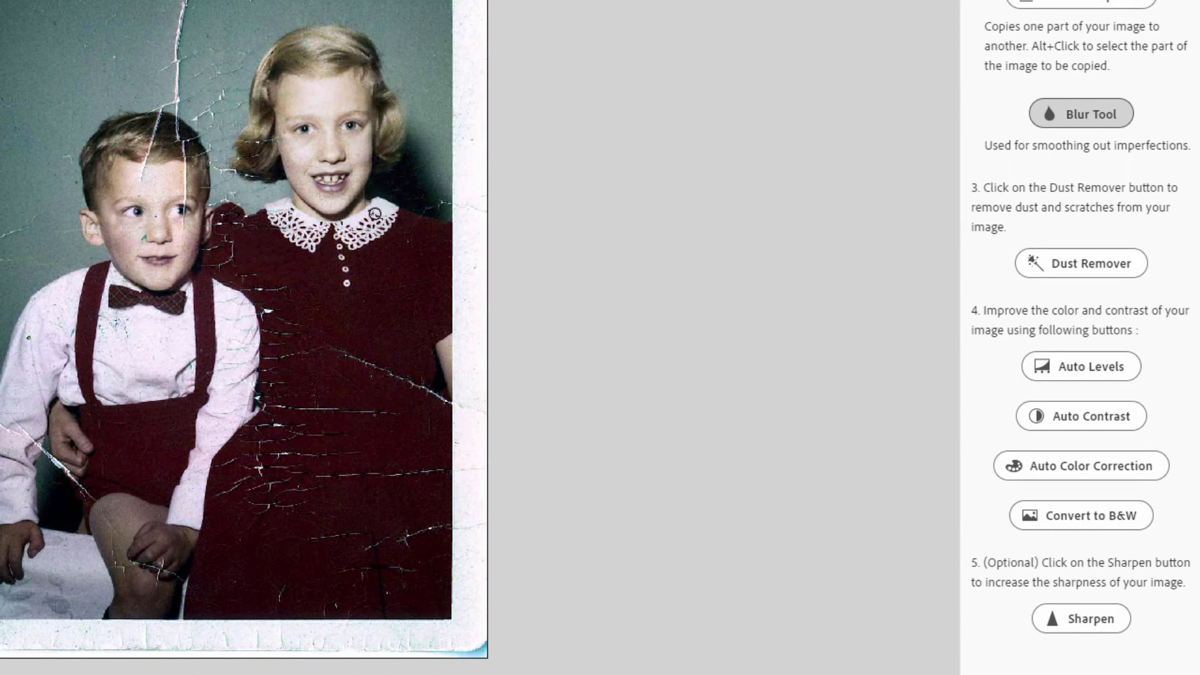
# - Examine the girl's face up close and the whole photo for the effect of the retouching
pyautogui.scroll(8, 315, 128)
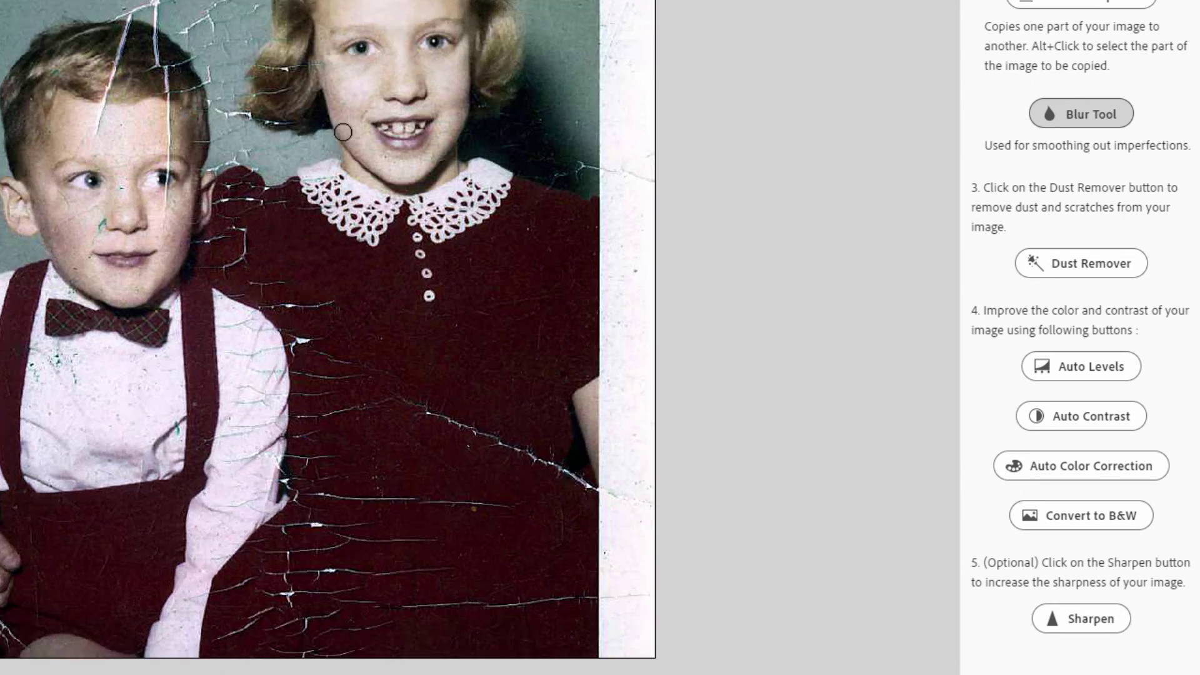
pyautogui.scroll(-3, 413, 81)
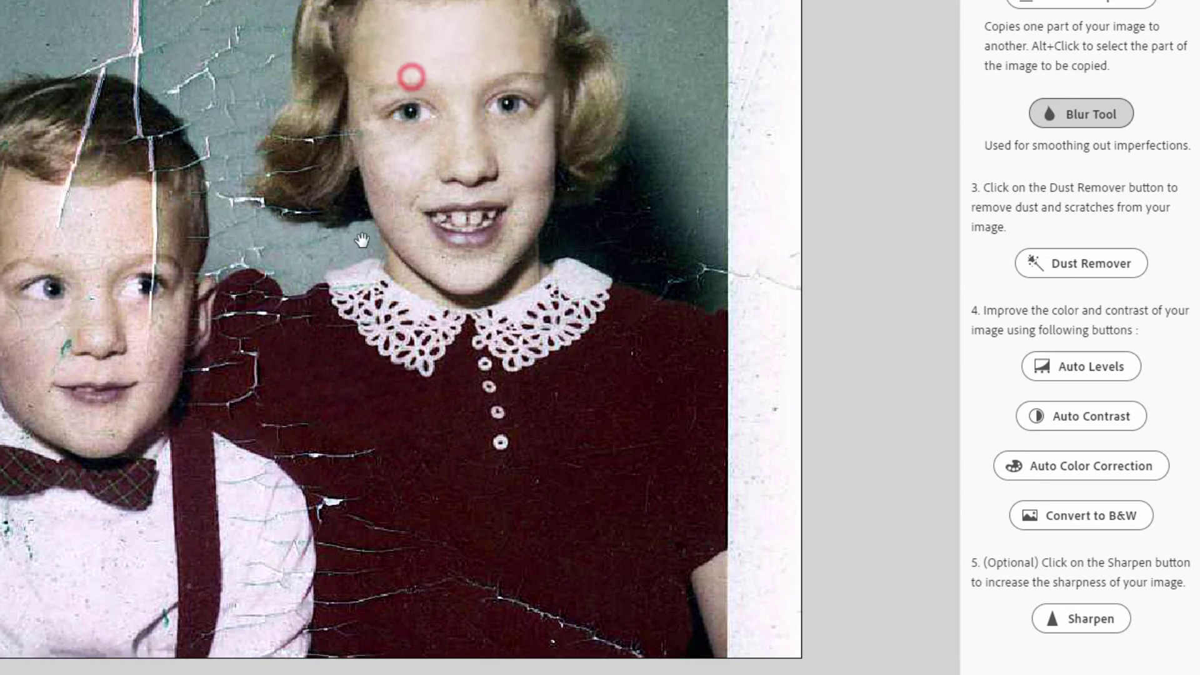
pyautogui.scroll(2, 506, 172)
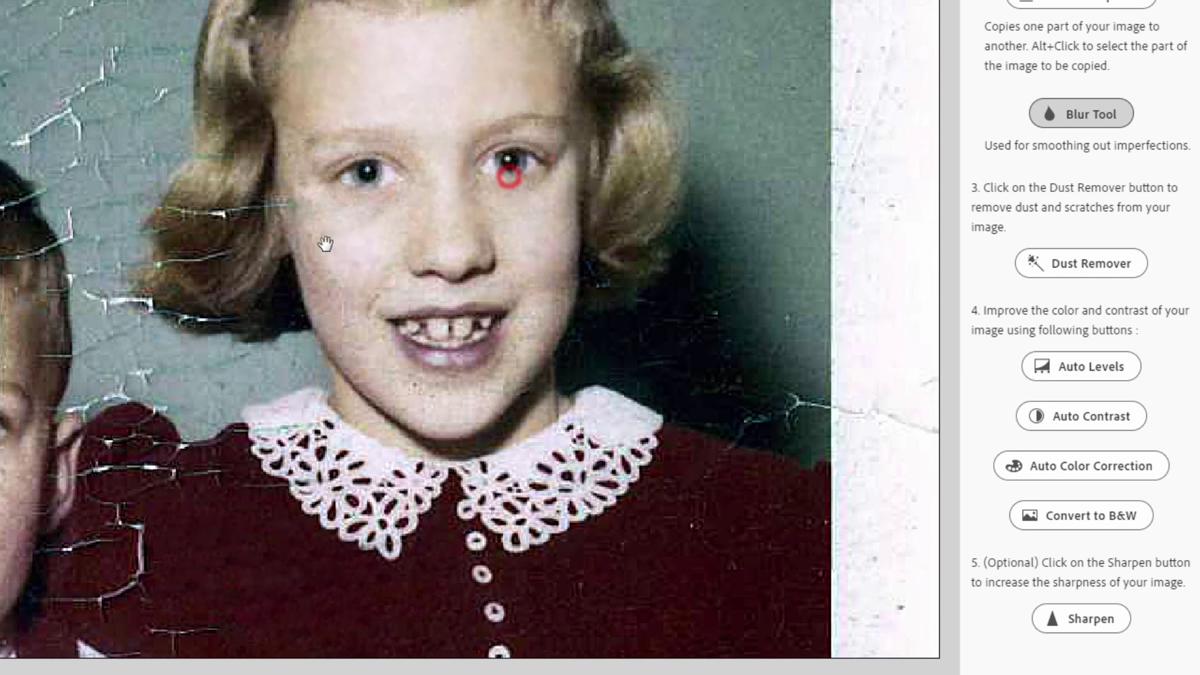
pyautogui.scroll(1, 524, 182)
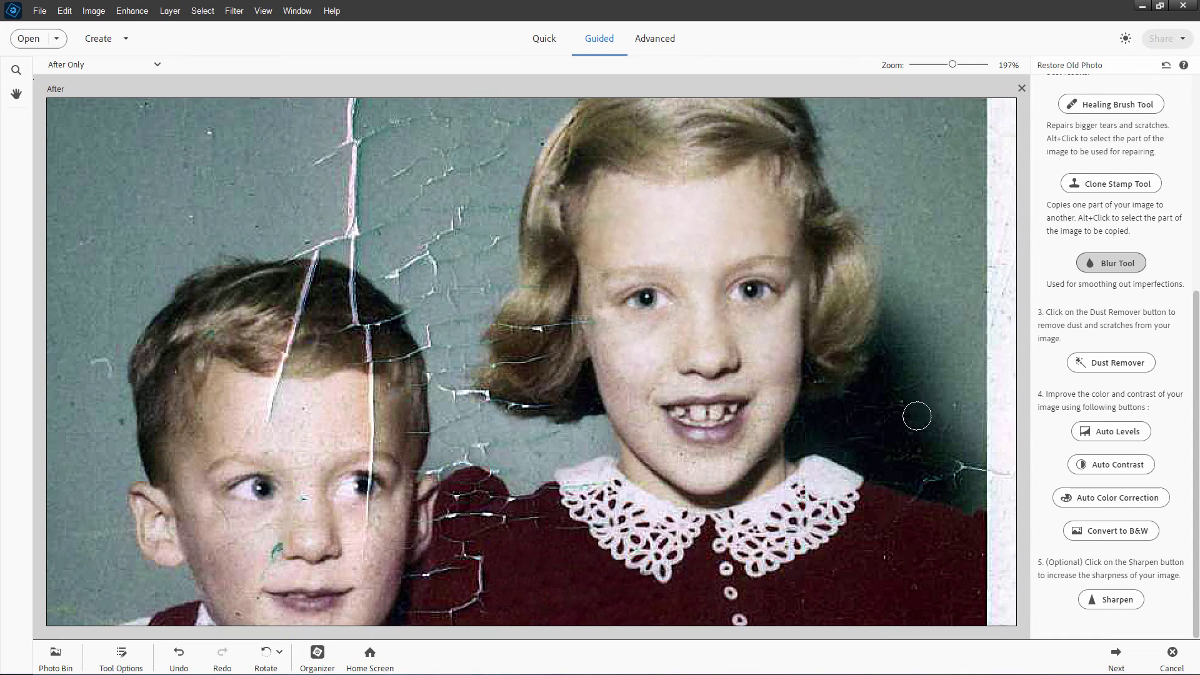
pyautogui.scroll(-1, 914, 414)
pyautogui.scroll(-5, 914, 413)
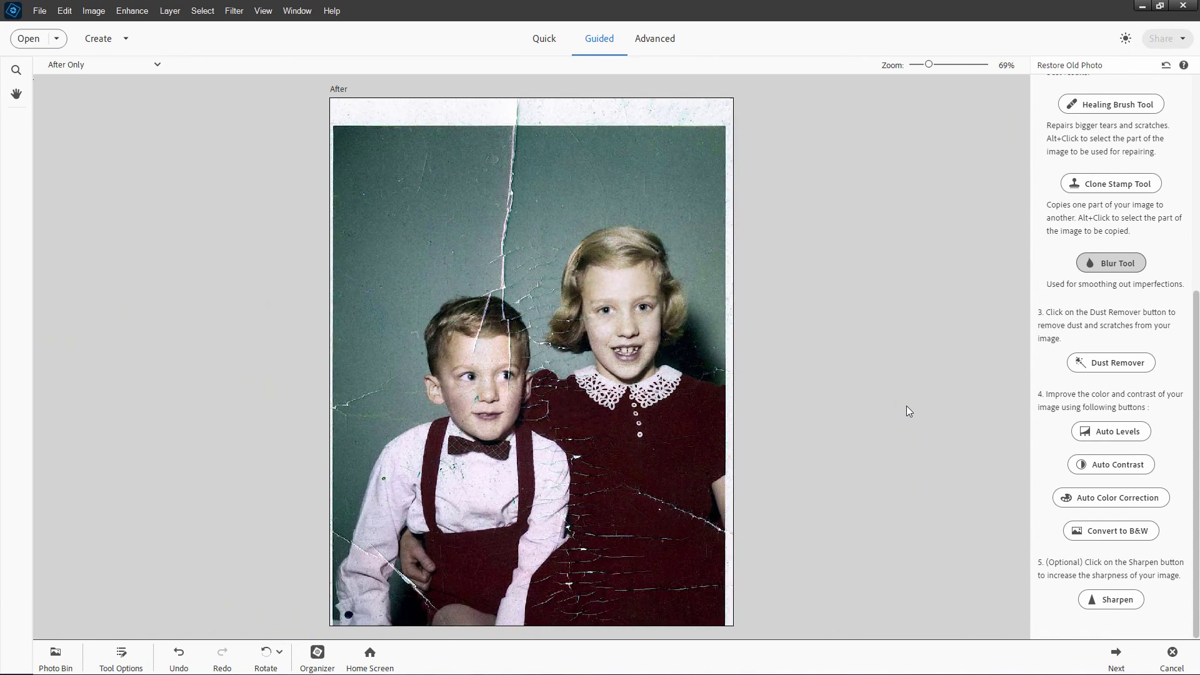
pyautogui.scroll(1, 902, 406)
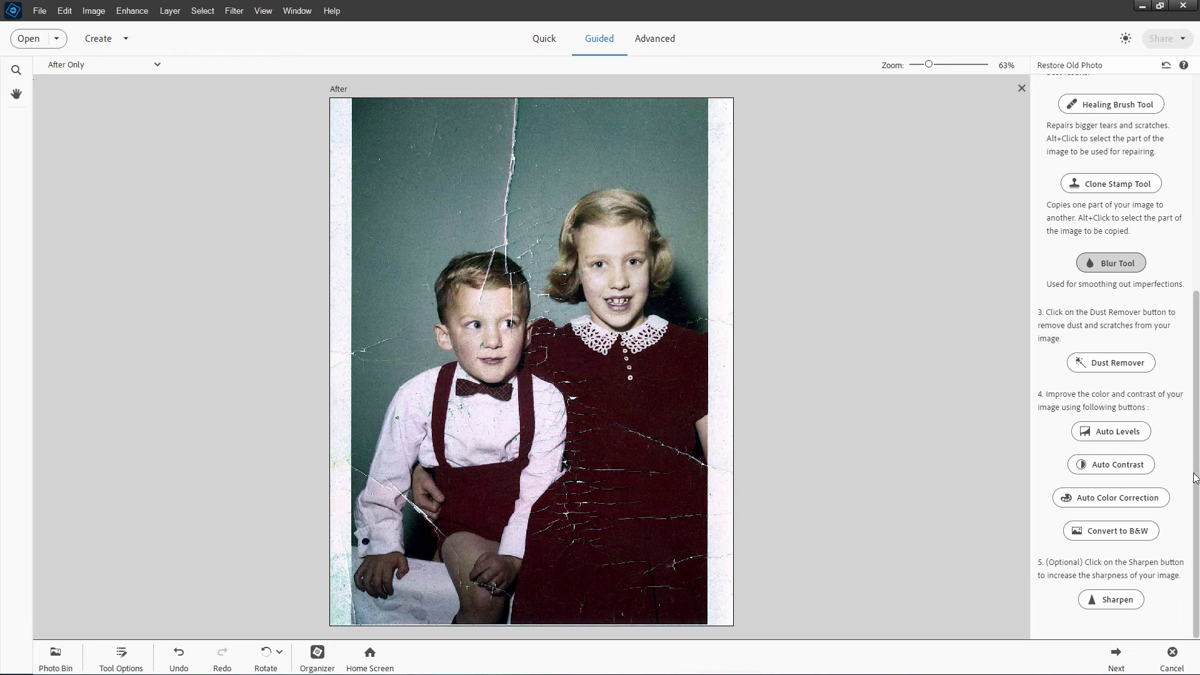
# - Show the Blur Tool's options, finish the Restore Old Photo edit and continue editing in Advanced mode
pyautogui.moveTo(1194, 475); pyautogui.dragTo(1191, 279)
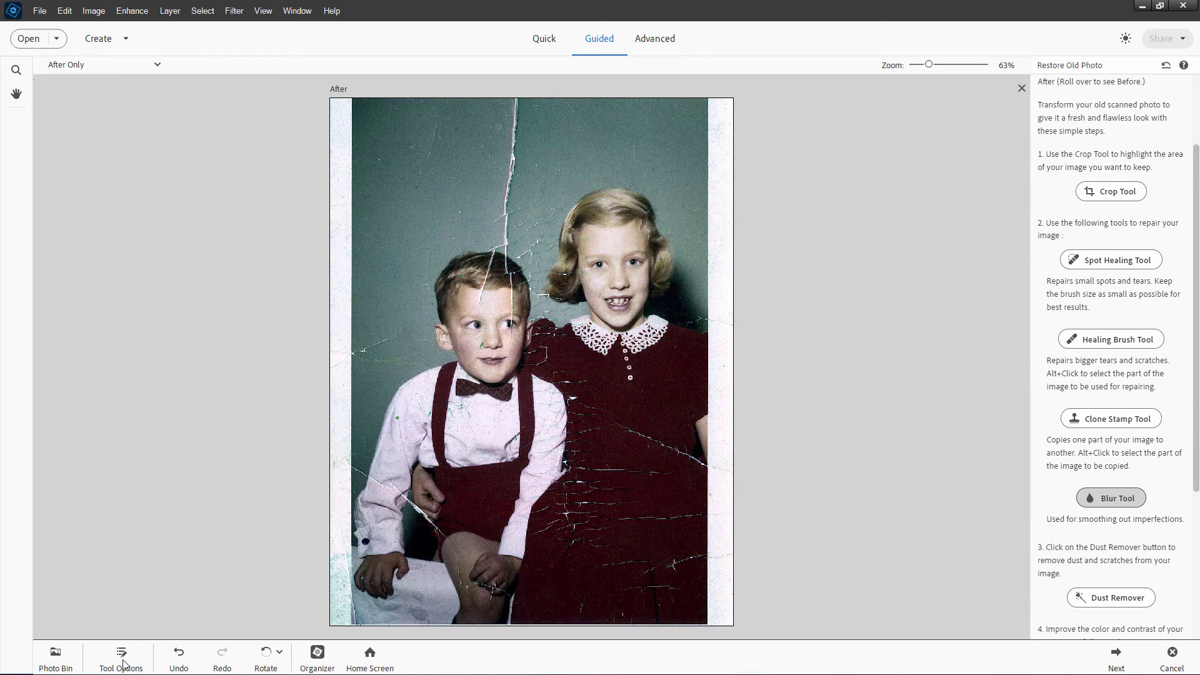
pyautogui.click(123, 659)
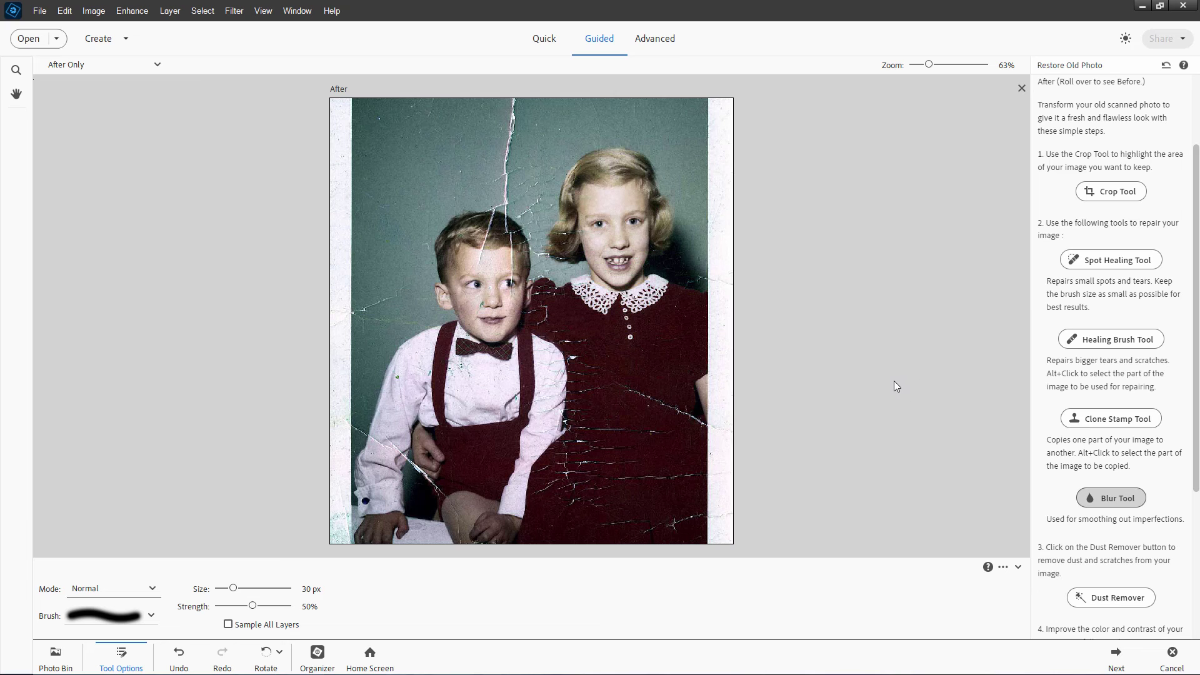
pyautogui.click(1118, 655)
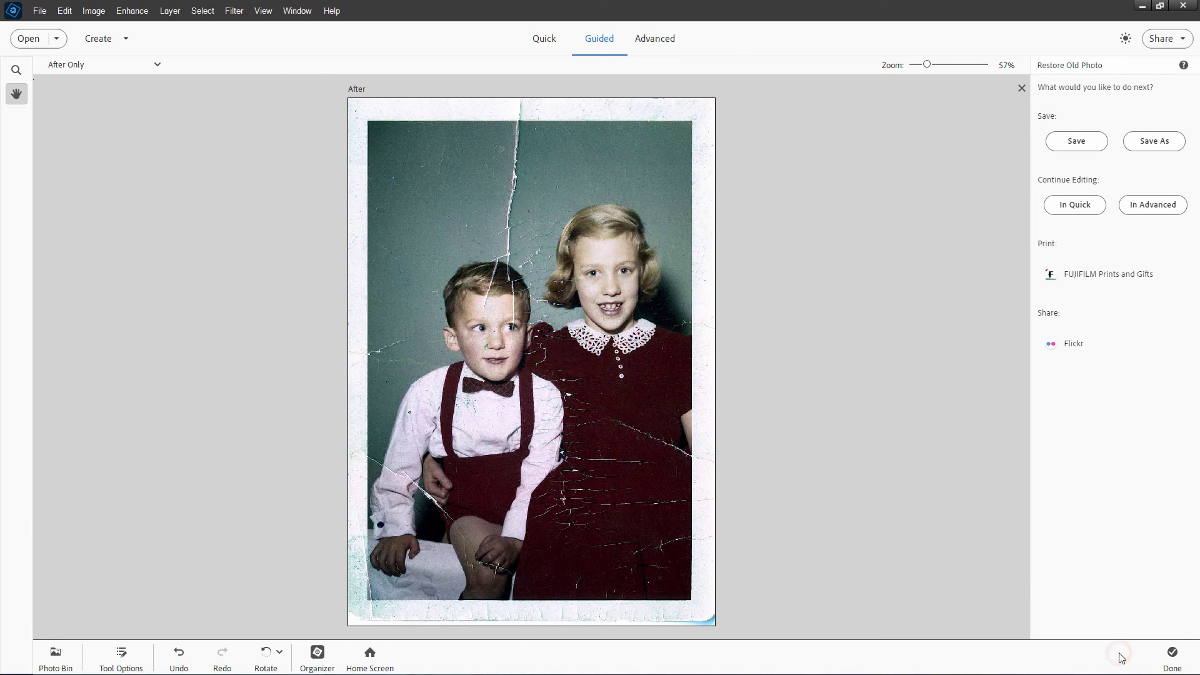
pyautogui.click(1153, 205)
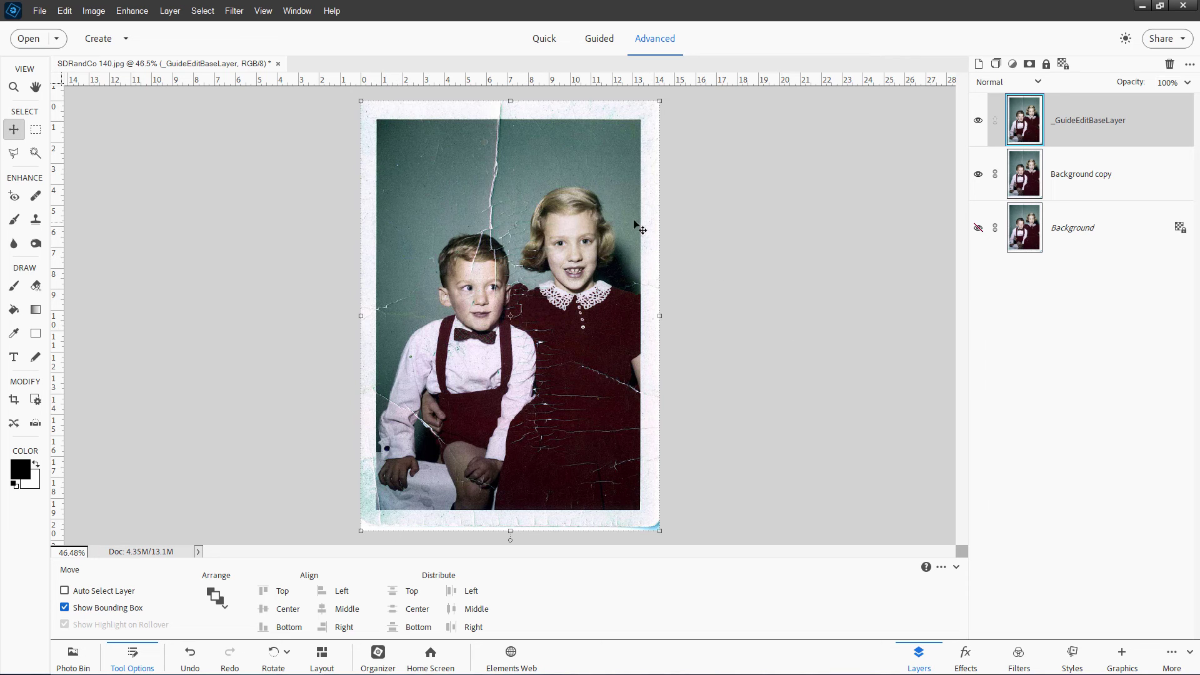
# - Select the picture area inside the white border with the Rectangular Marquee and invert the selection to the border
pyautogui.click(36, 129)
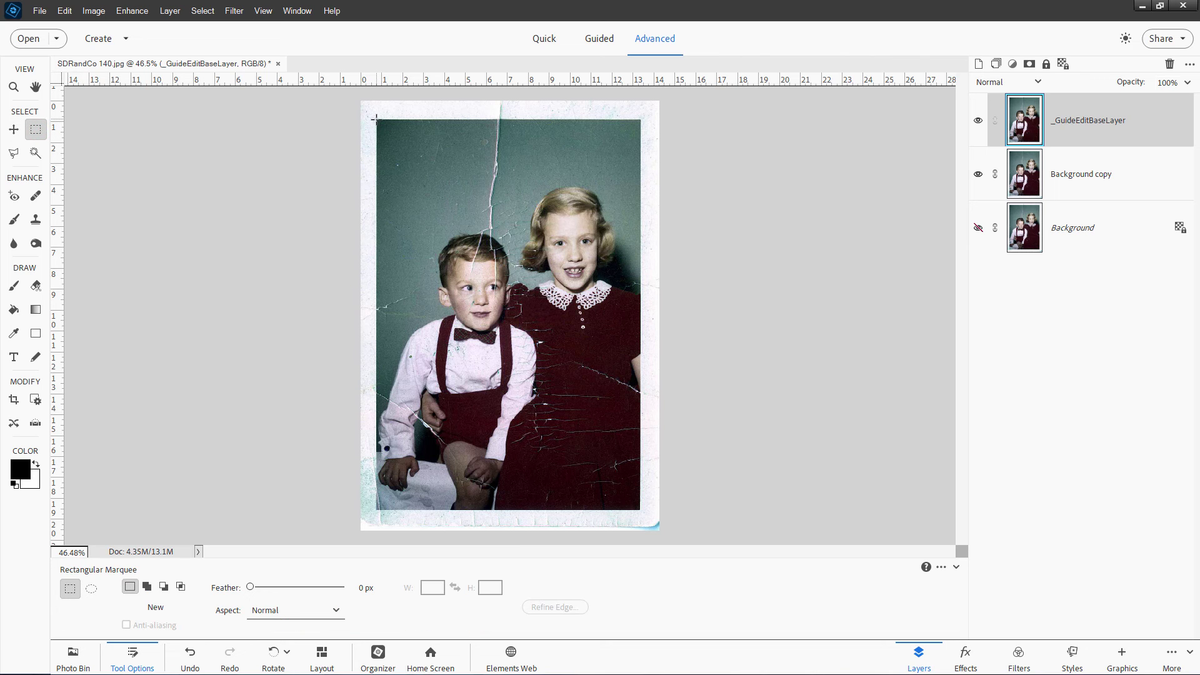
pyautogui.moveTo(376, 118); pyautogui.dragTo(640, 511)
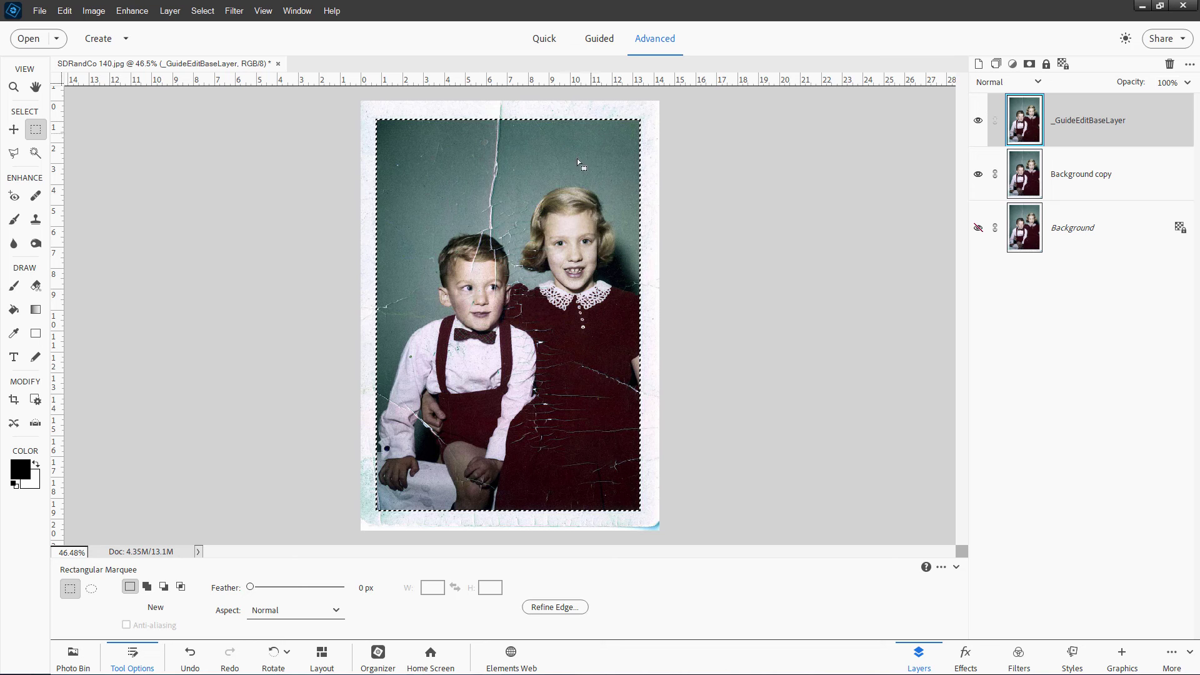
pyautogui.click(206, 11)
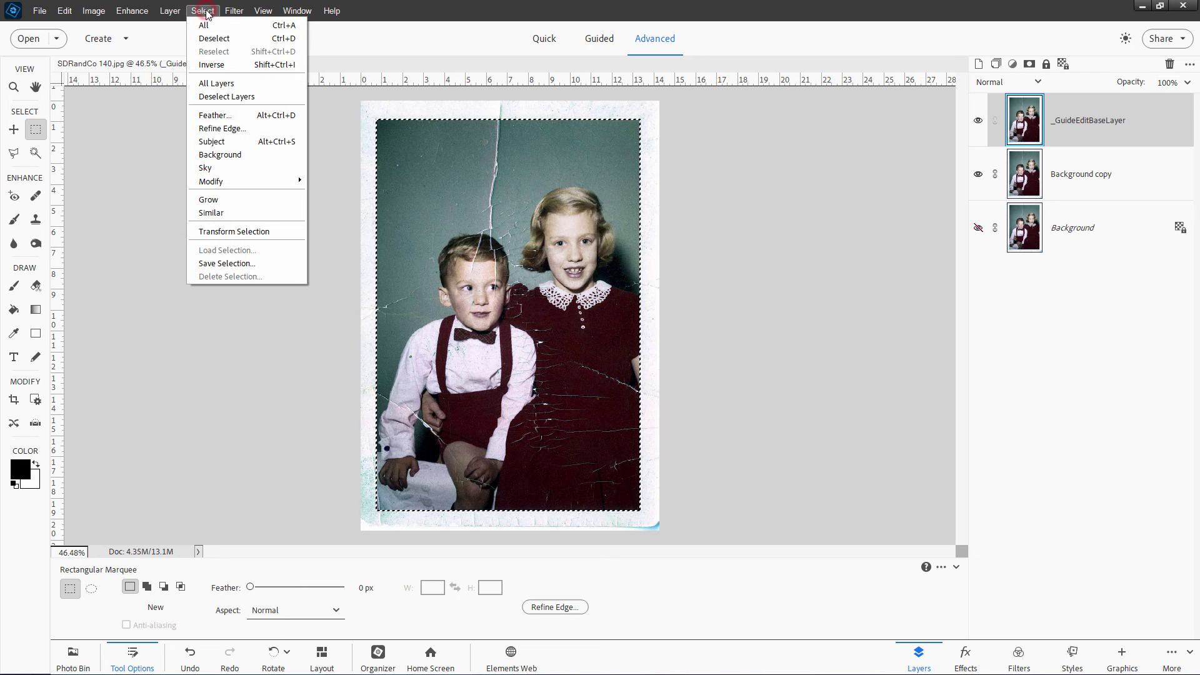
pyautogui.click(221, 63)
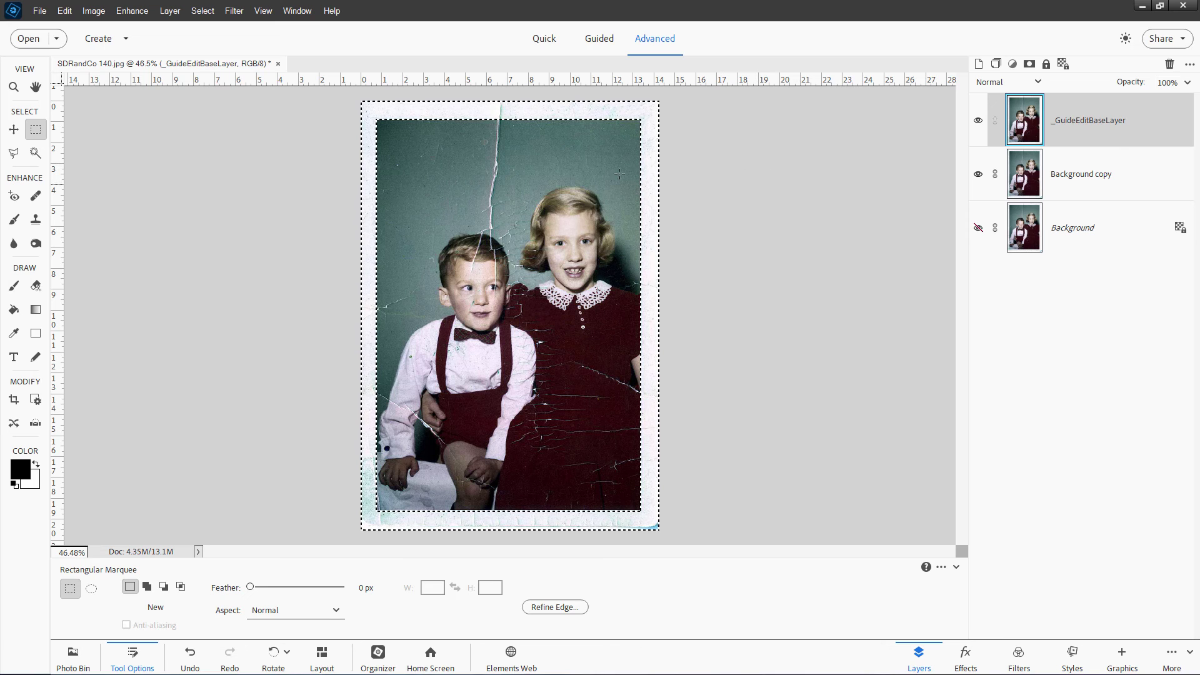
# - Add a blank layer above the guided edit layer and prepare a white Brush of 100 px
pyautogui.click(978, 63)
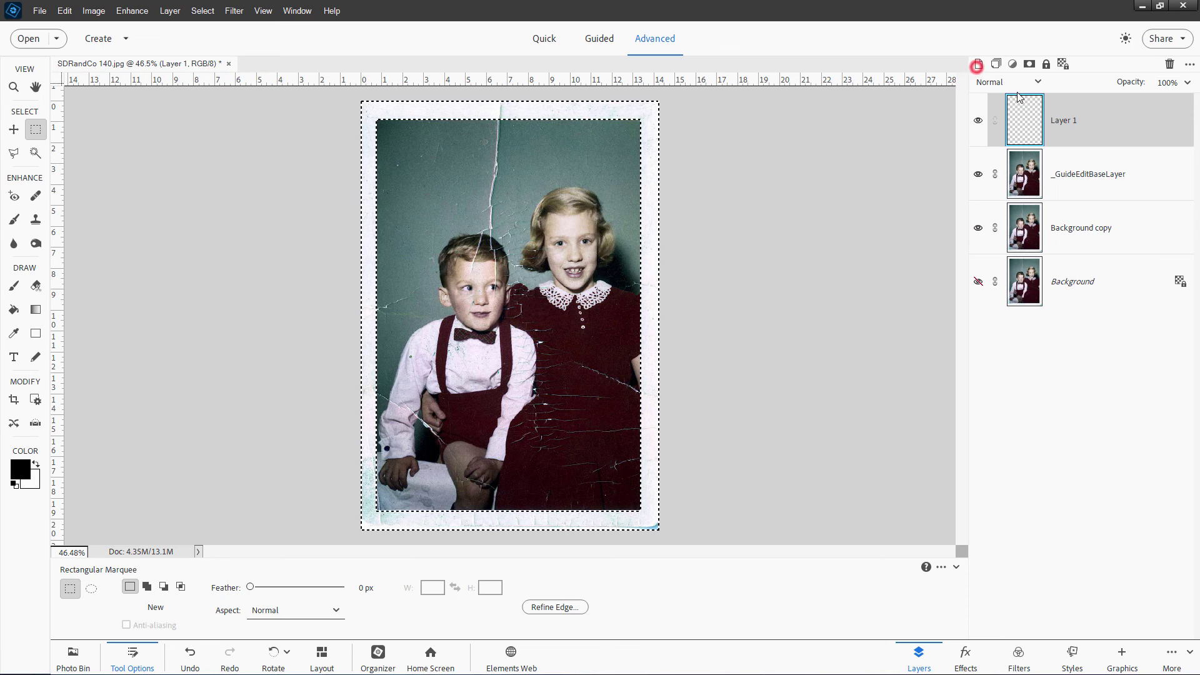
pyautogui.click(14, 286)
pyautogui.click(37, 464)
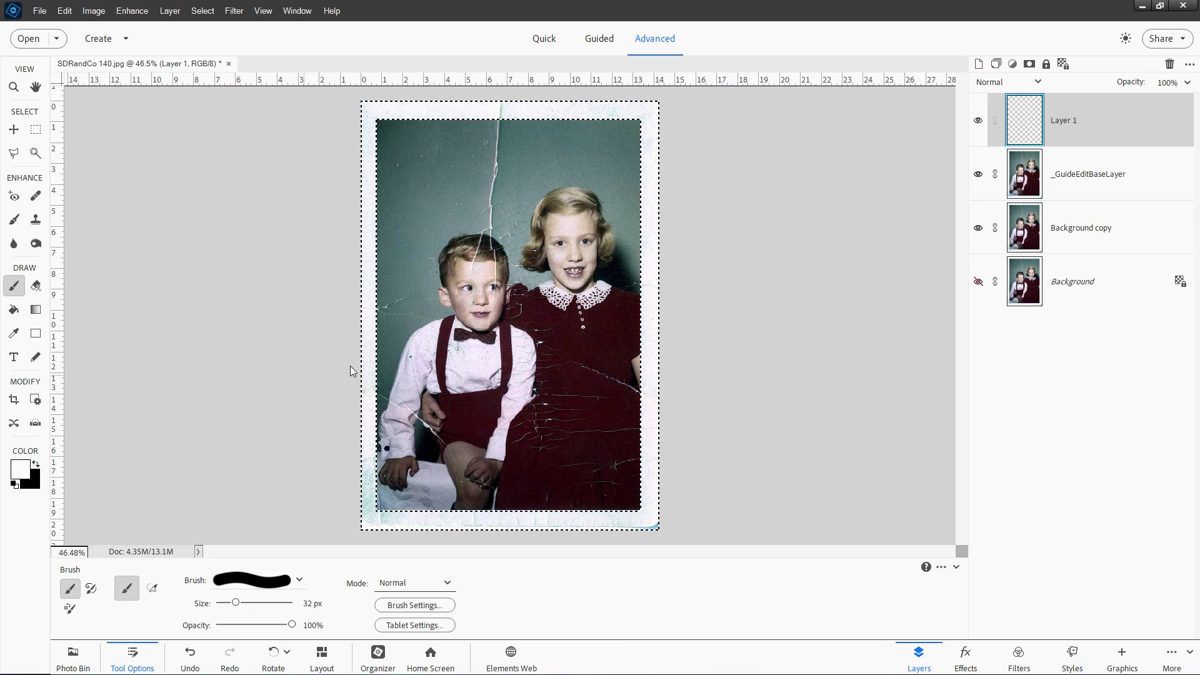
pyautogui.press(']')
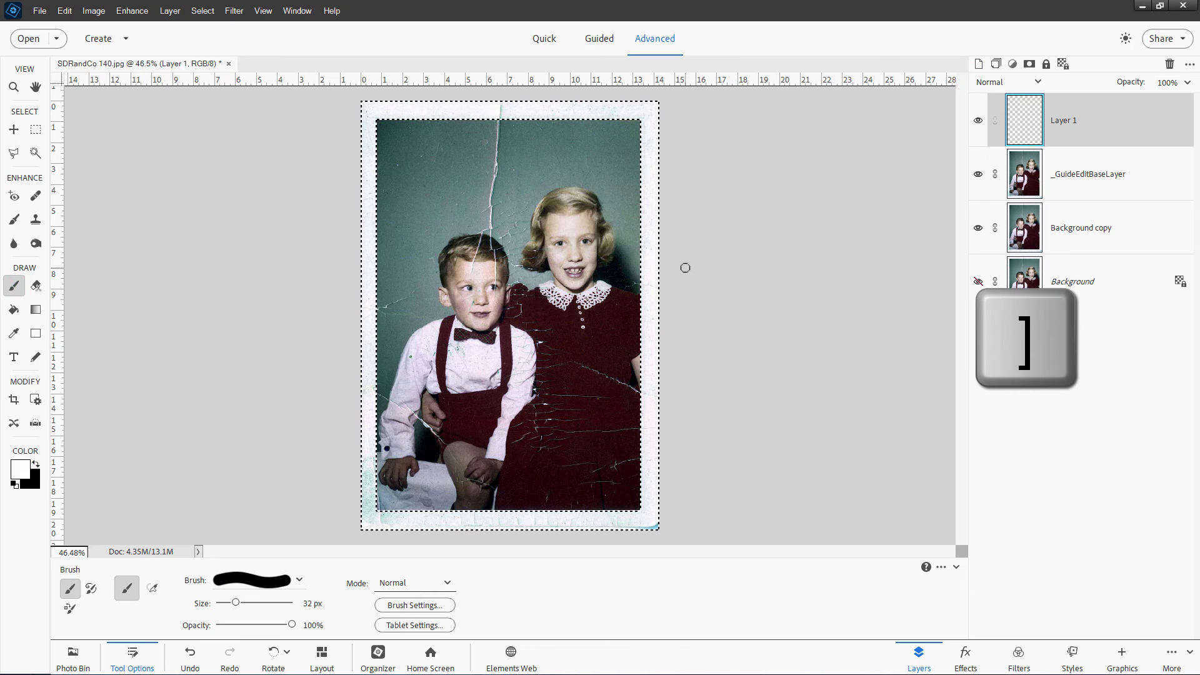
pyautogui.press(']')
pyautogui.press(']')
pyautogui.press(']')
pyautogui.press(']')
pyautogui.press(']')
pyautogui.press(']')
pyautogui.press(']')
pyautogui.press(']')
# - Paint the selected border white all the way around the photo on the new layer, and deselect
pyautogui.moveTo(647, 234); pyautogui.dragTo(649, 306)
pyautogui.moveTo(640, 274); pyautogui.dragTo(646, 360)
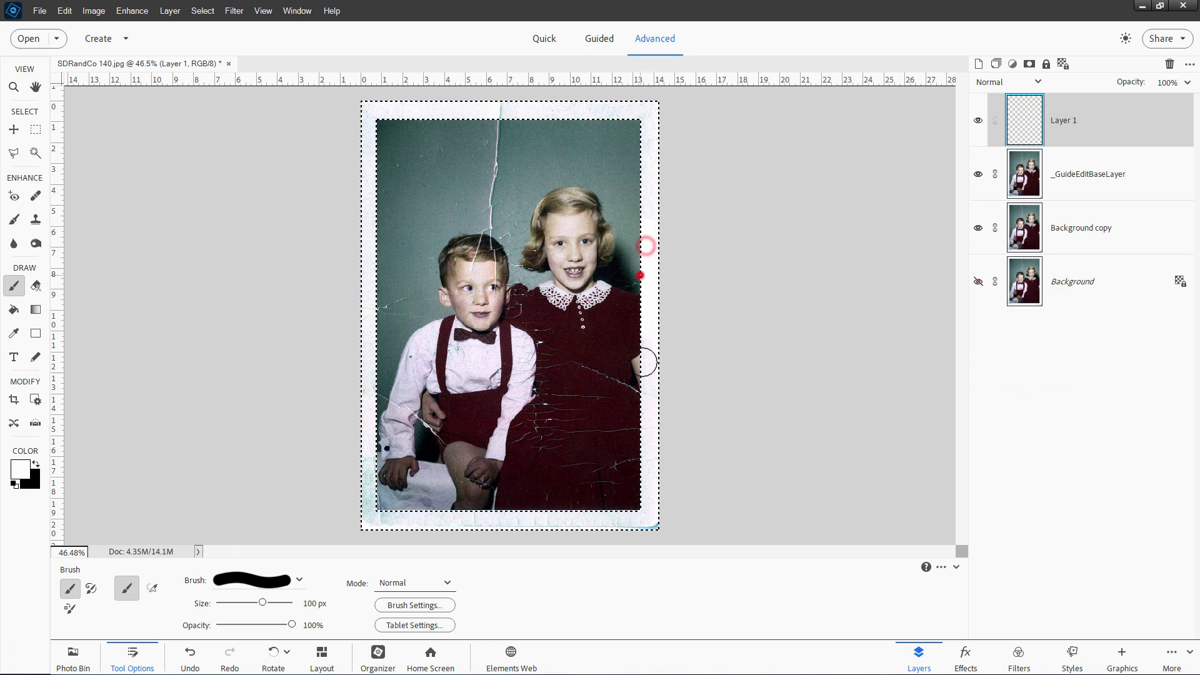
pyautogui.moveTo(647, 319); pyautogui.dragTo(648, 411)
pyautogui.moveTo(651, 470); pyautogui.dragTo(652, 507)
pyautogui.moveTo(643, 496)
pyautogui.mouseDown()
pyautogui.moveTo(648, 534)
pyautogui.moveTo(500, 525)
pyautogui.mouseUp()
pyautogui.moveTo(587, 513)
pyautogui.mouseDown()
pyautogui.moveTo(610, 514)
pyautogui.moveTo(531, 522)
pyautogui.mouseUp()
pyautogui.moveTo(566, 516); pyautogui.dragTo(473, 528)
pyautogui.moveTo(544, 525); pyautogui.dragTo(391, 526)
pyautogui.moveTo(481, 521); pyautogui.dragTo(320, 519)
pyautogui.moveTo(387, 523)
pyautogui.mouseDown()
pyautogui.moveTo(360, 459)
pyautogui.moveTo(366, 351)
pyautogui.mouseUp()
pyautogui.moveTo(364, 407); pyautogui.dragTo(368, 280)
pyautogui.moveTo(368, 320); pyautogui.dragTo(371, 178)
pyautogui.moveTo(368, 238); pyautogui.dragTo(370, 135)
pyautogui.moveTo(380, 186)
pyautogui.mouseDown()
pyautogui.moveTo(367, 147)
pyautogui.moveTo(375, 115)
pyautogui.moveTo(547, 113)
pyautogui.mouseUp()
pyautogui.moveTo(546, 113)
pyautogui.mouseDown()
pyautogui.moveTo(669, 121)
pyautogui.moveTo(648, 188)
pyautogui.mouseUp()
pyautogui.moveTo(651, 126); pyautogui.dragTo(648, 219)
pyautogui.hotkey('ctrl', 'd')
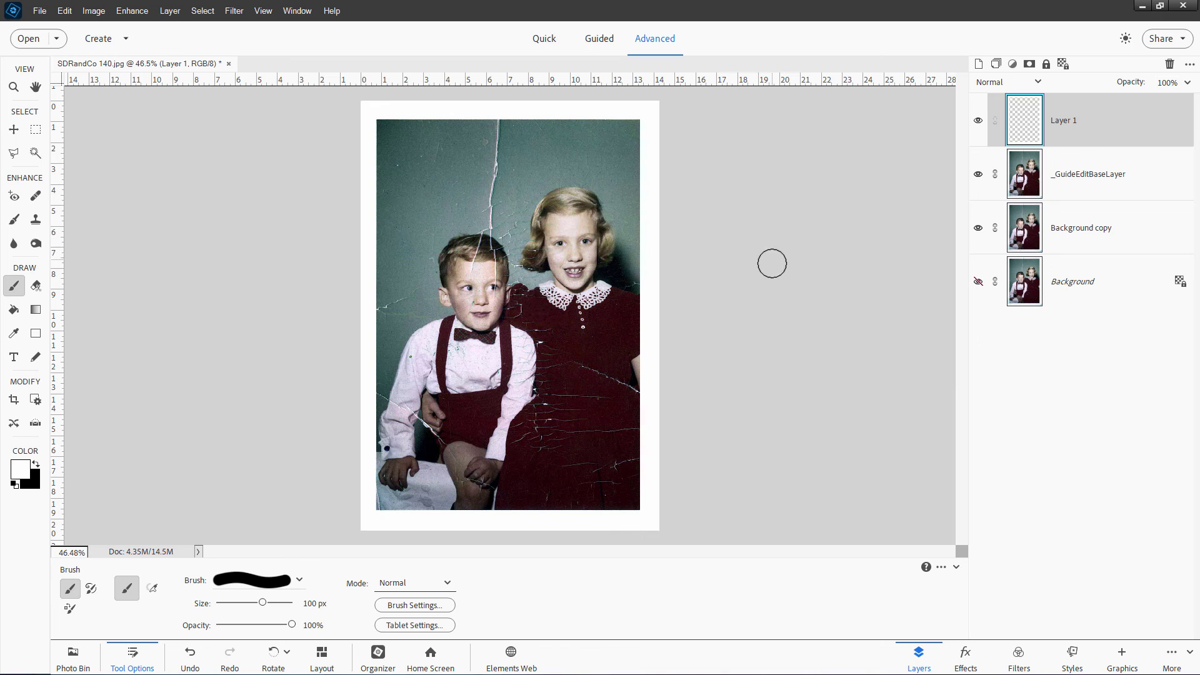
# - Hide Background copy, show Background, and toggle the visibility of _GuideEditBaseLayer to compare the retouched girl's face with the original
pyautogui.scroll(3, 530, 259)
pyautogui.click(978, 229)
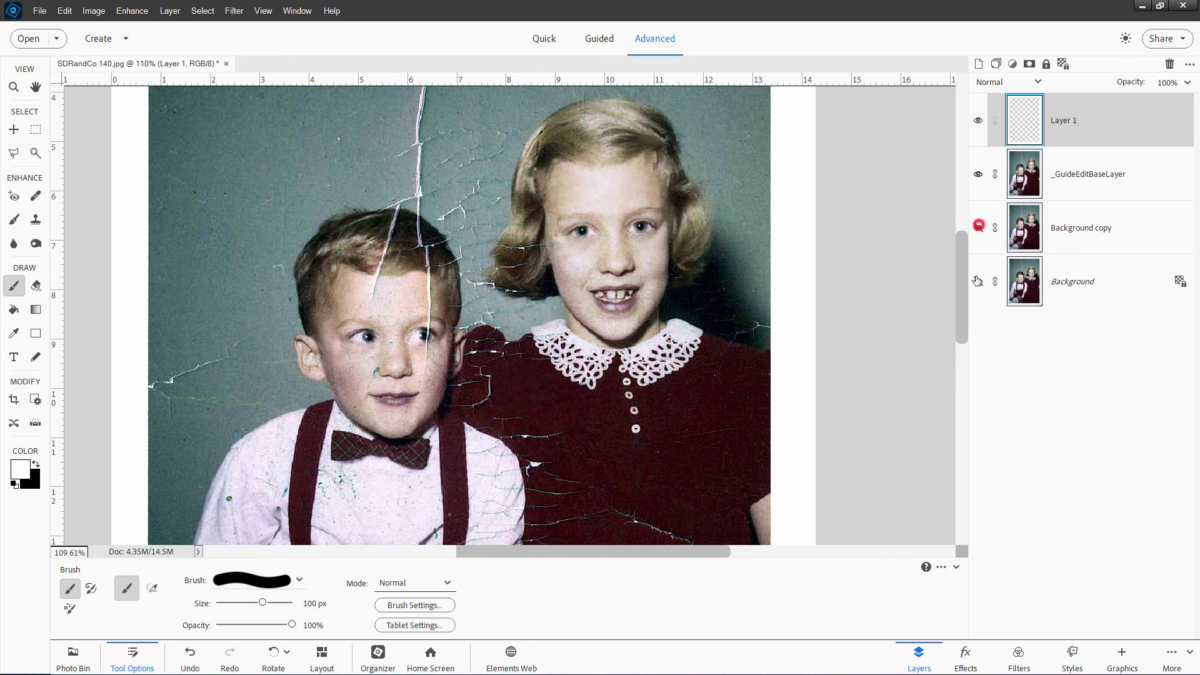
pyautogui.click(978, 281)
pyautogui.click(979, 175)
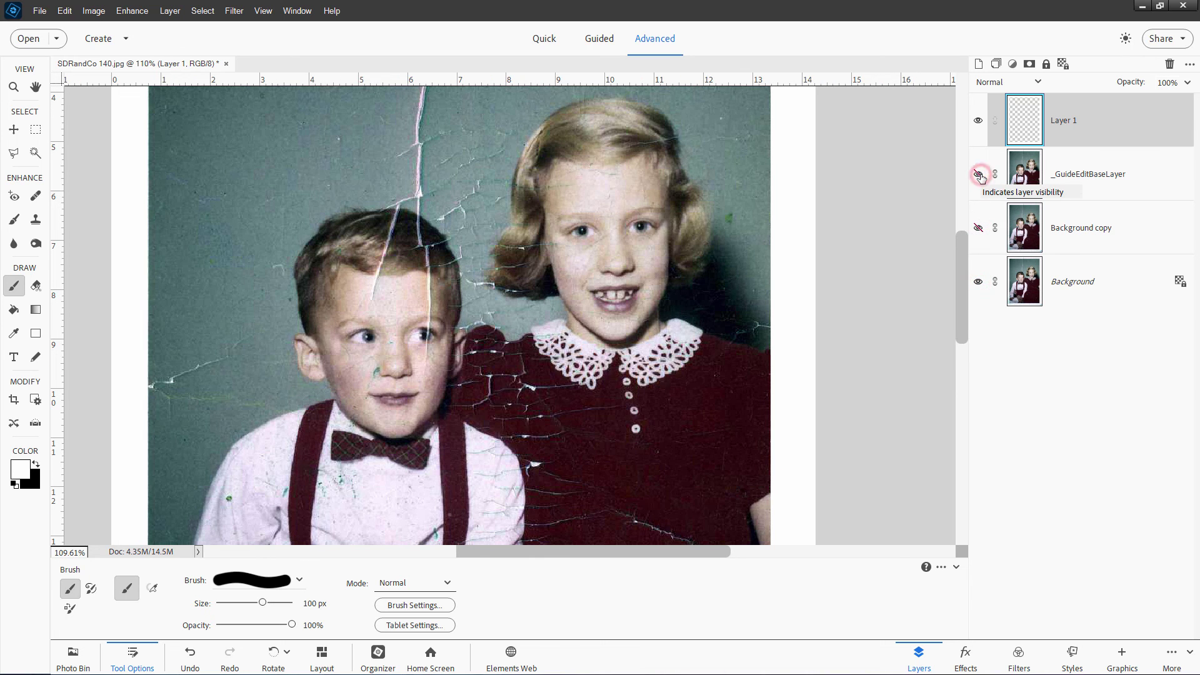
pyautogui.click(980, 176)
pyautogui.scroll(1, 645, 196)
pyautogui.scroll(2, 645, 196)
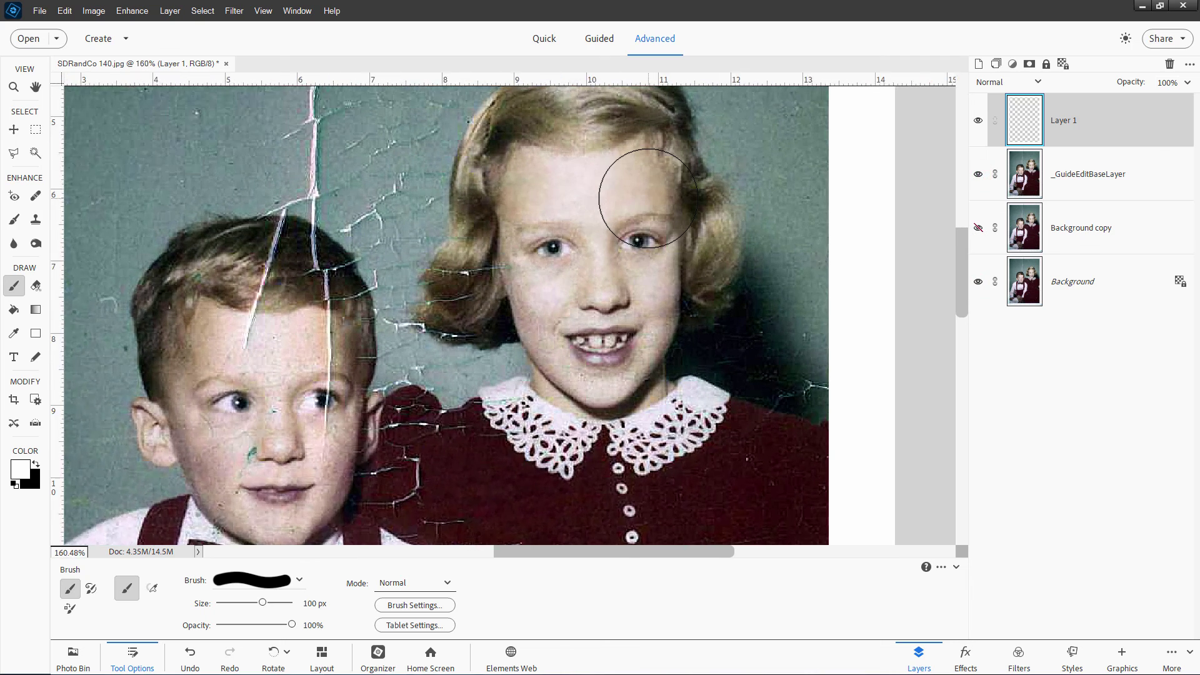
pyautogui.click(979, 176)
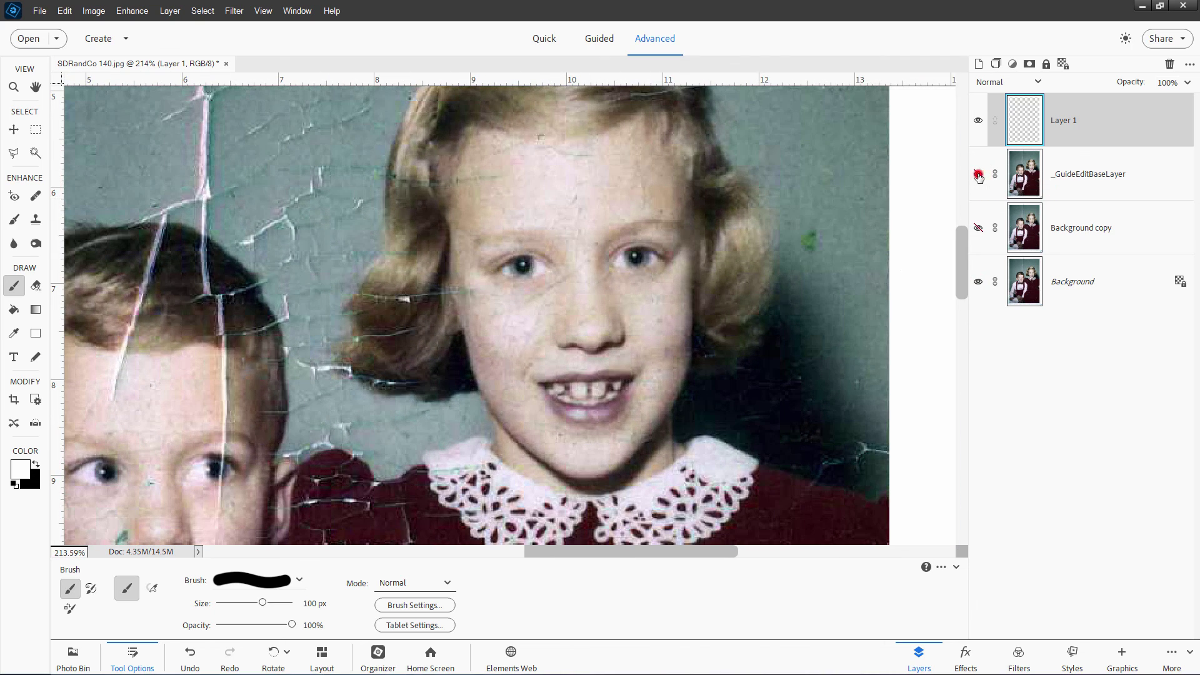
pyautogui.click(978, 176)
pyautogui.click(979, 177)
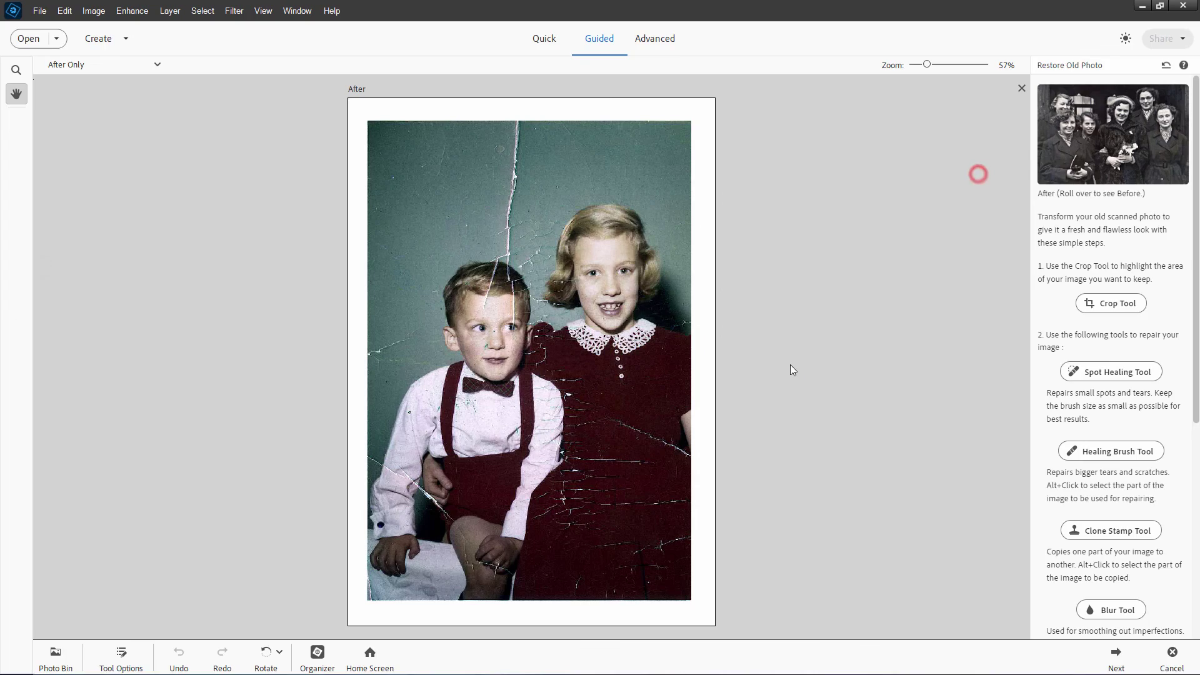